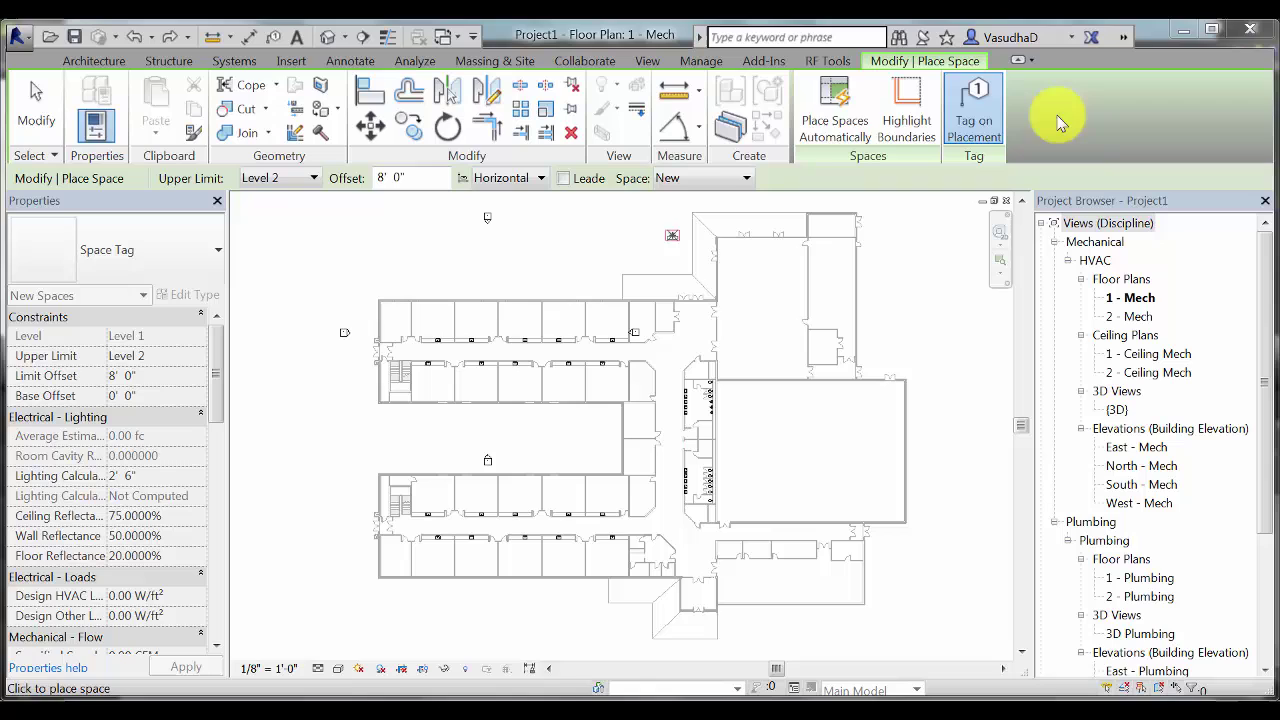
Place spaces automatically in all 72 rooms of the 1 - Mech plan, then exit the Space tool.
click(826, 106)
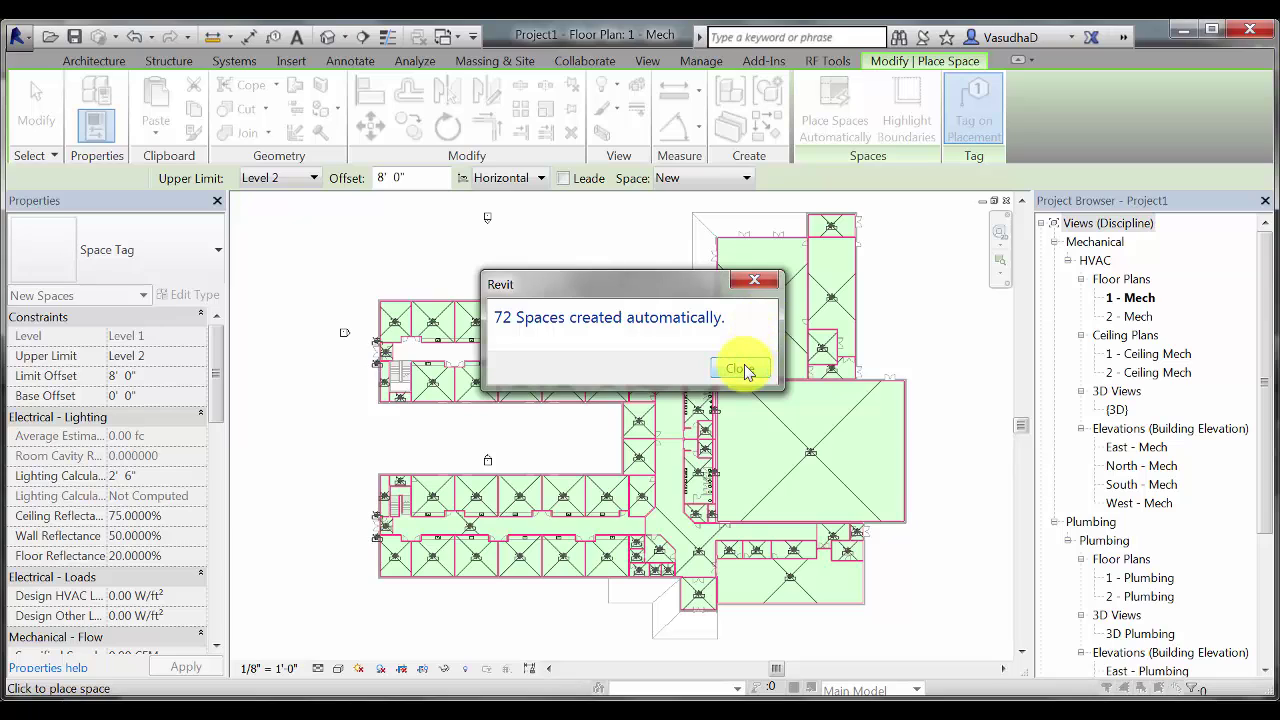
click(740, 369)
key(Escape)
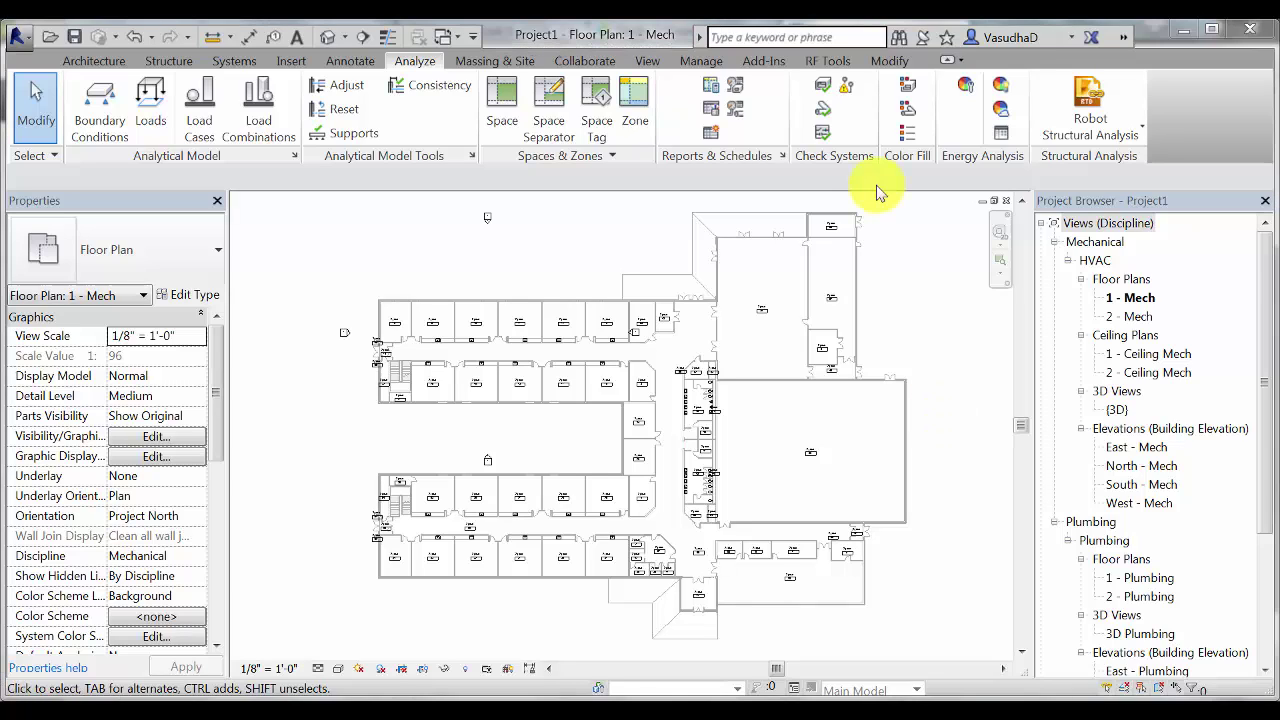
Launch Ideate BIMLink from Add-Ins and open its Help documentation.
click(765, 62)
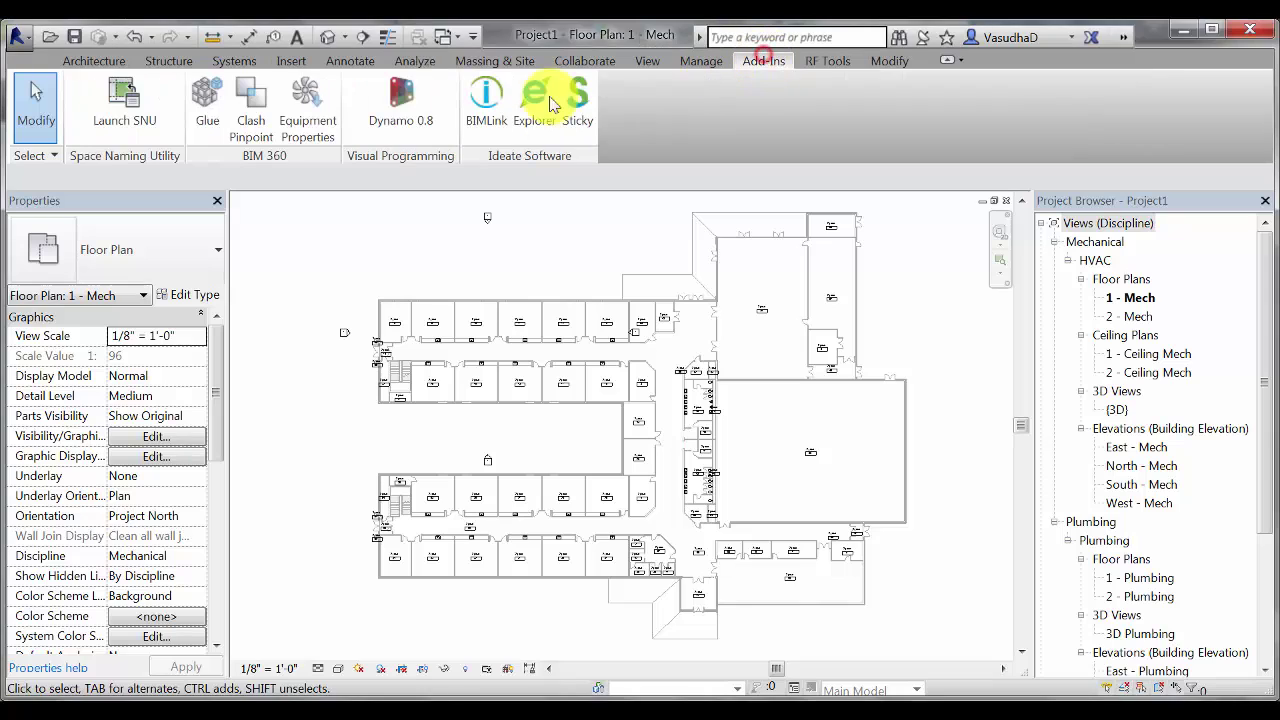
click(480, 100)
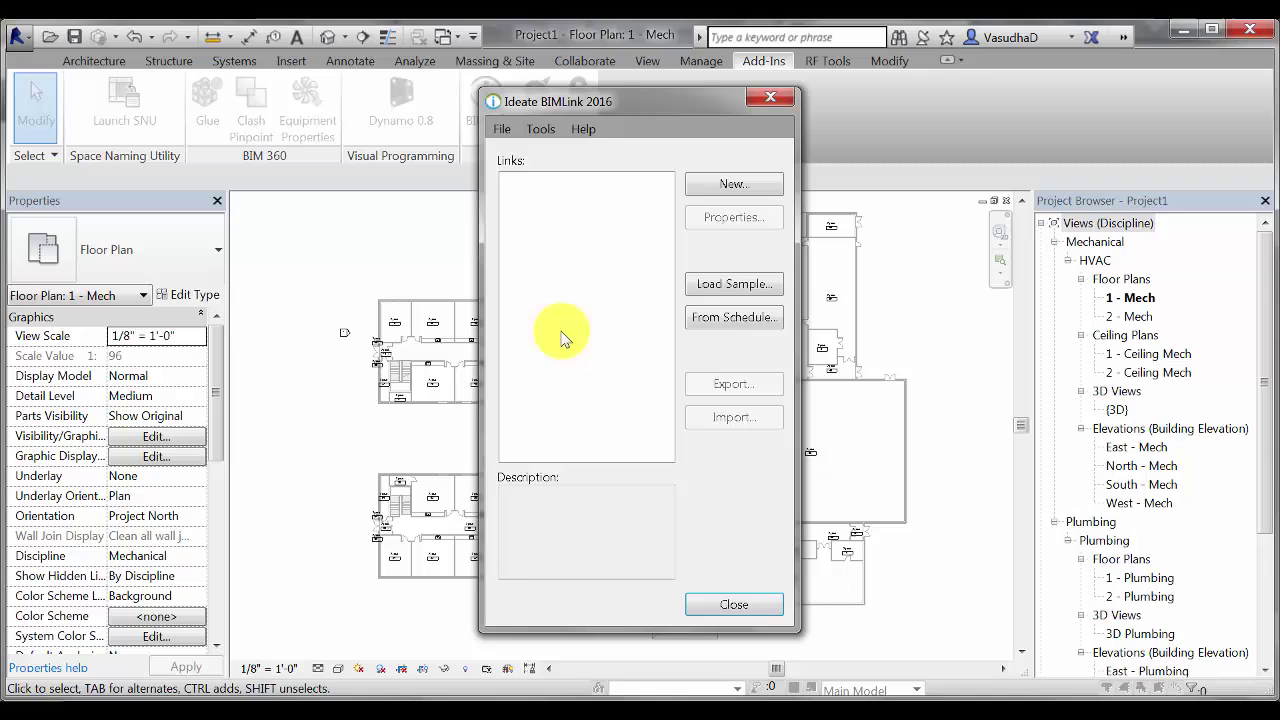
click(585, 128)
click(602, 149)
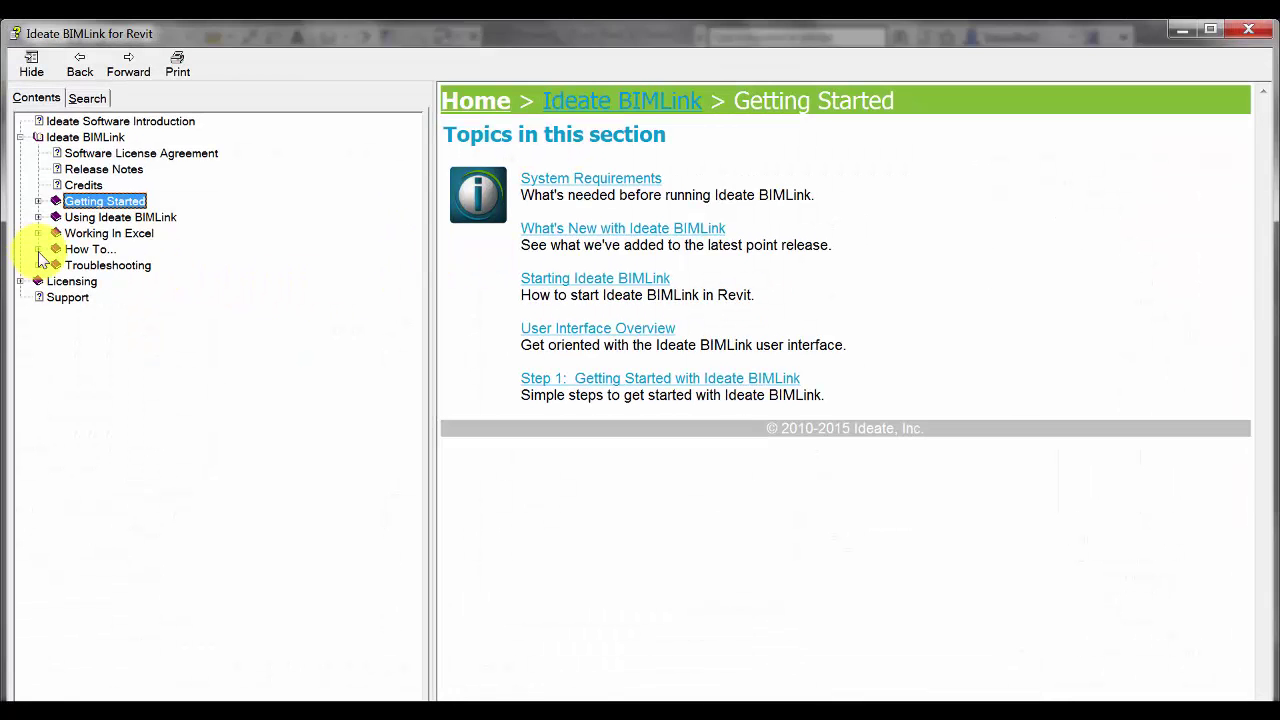
Open the How To > Assign Space Types topic and copy the MEP Links folder path from step 5.
click(38, 250)
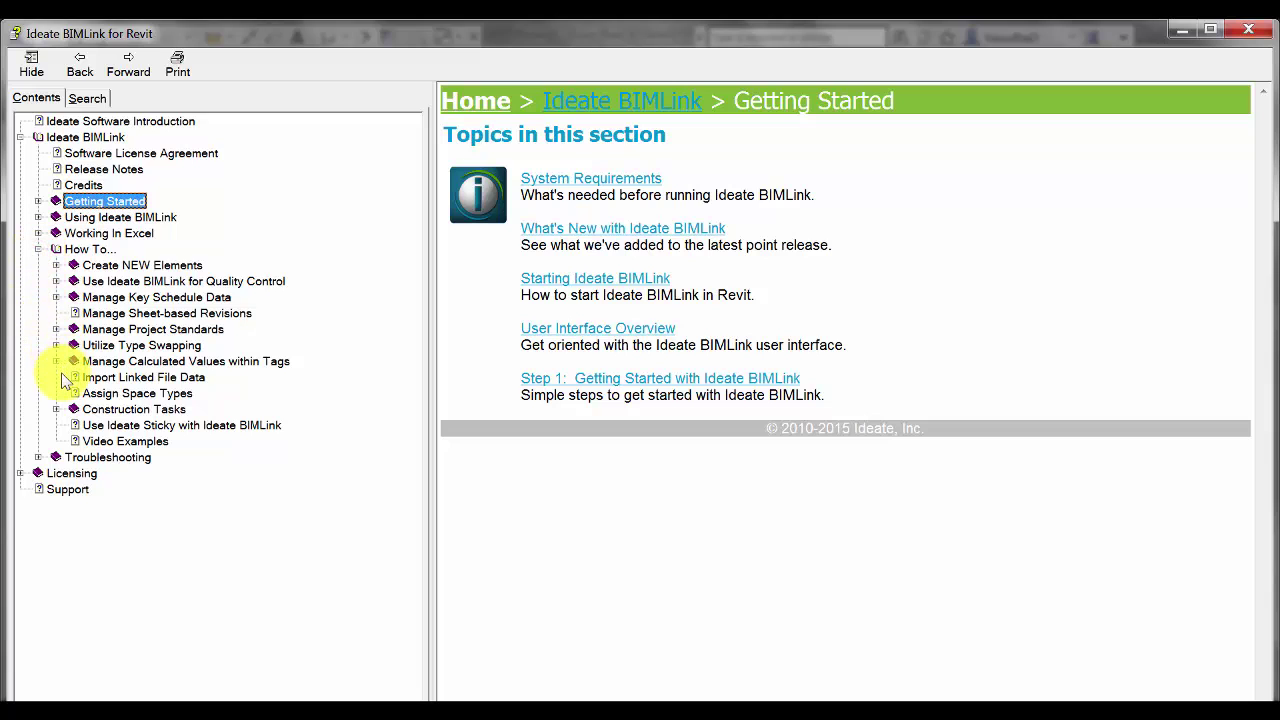
click(120, 393)
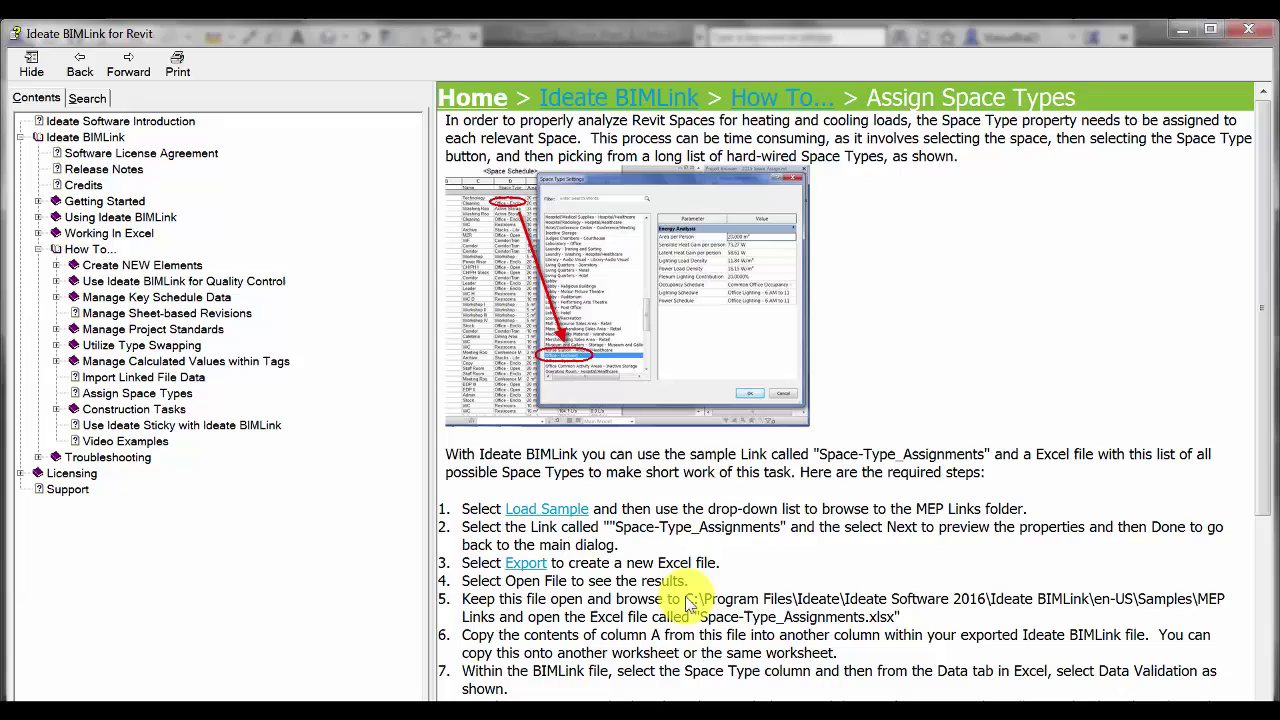
click(688, 600)
drag(688, 600, 497, 620)
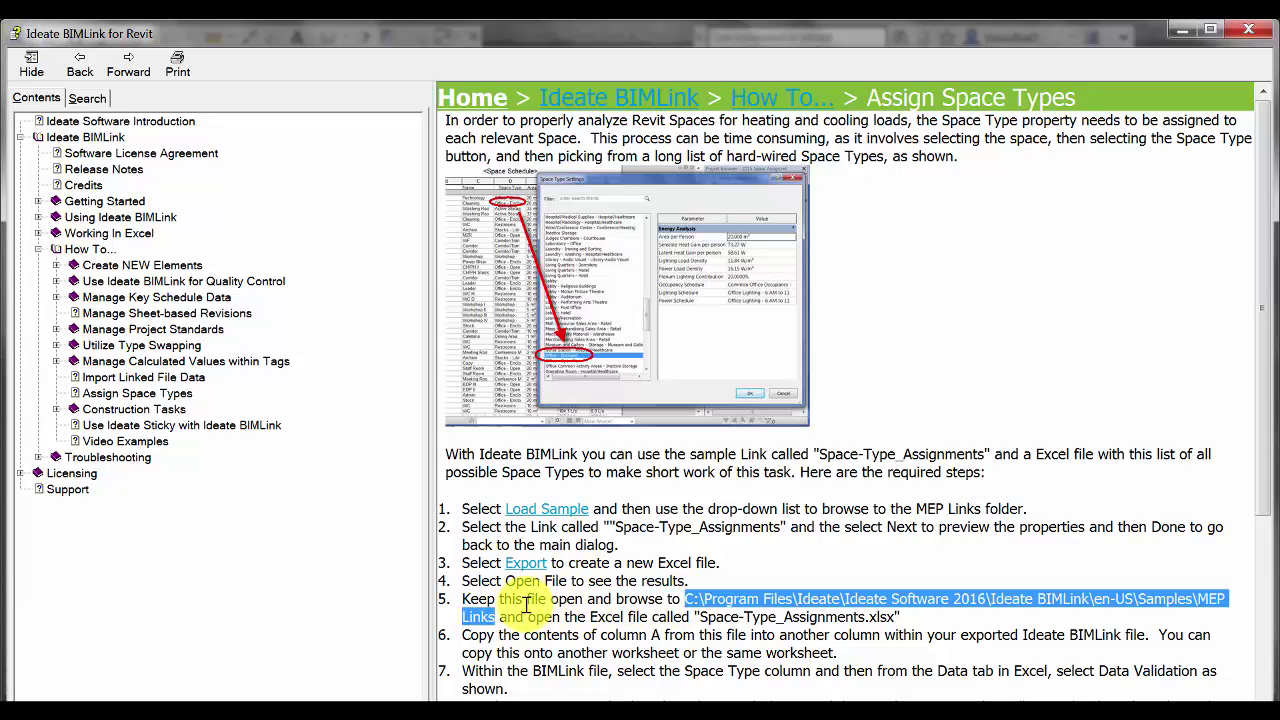
right_click(487, 617)
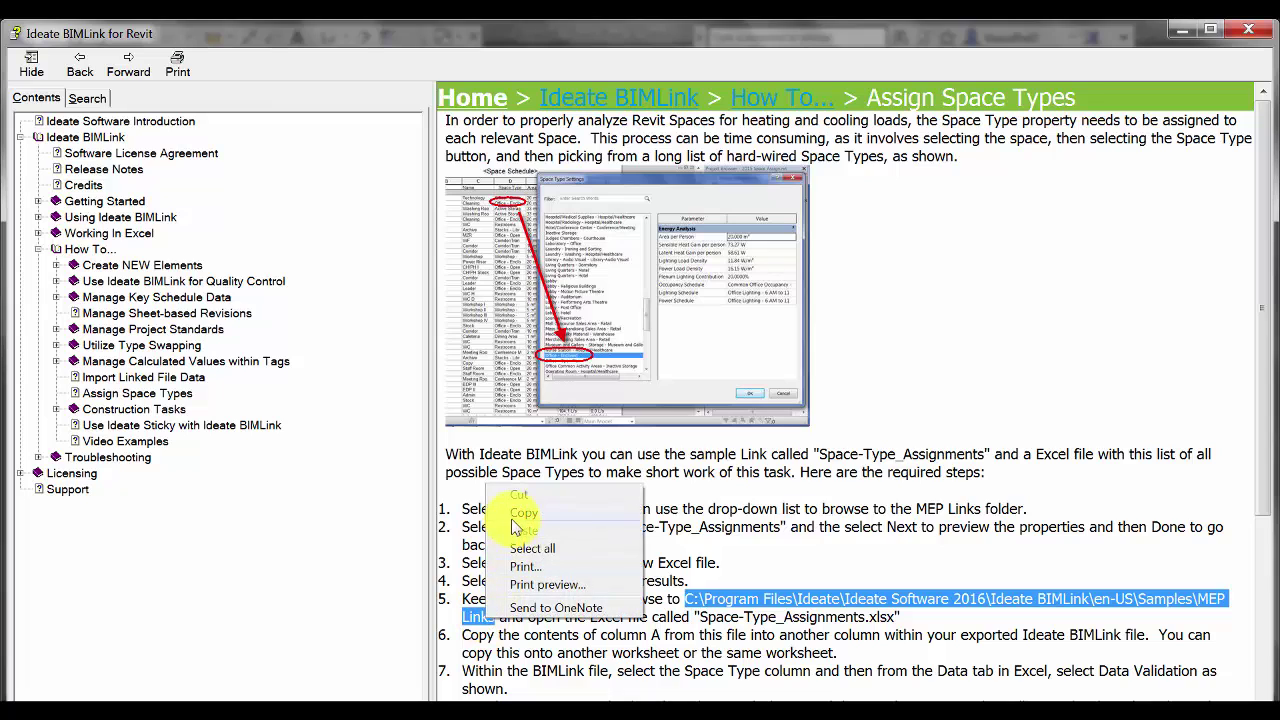
click(510, 513)
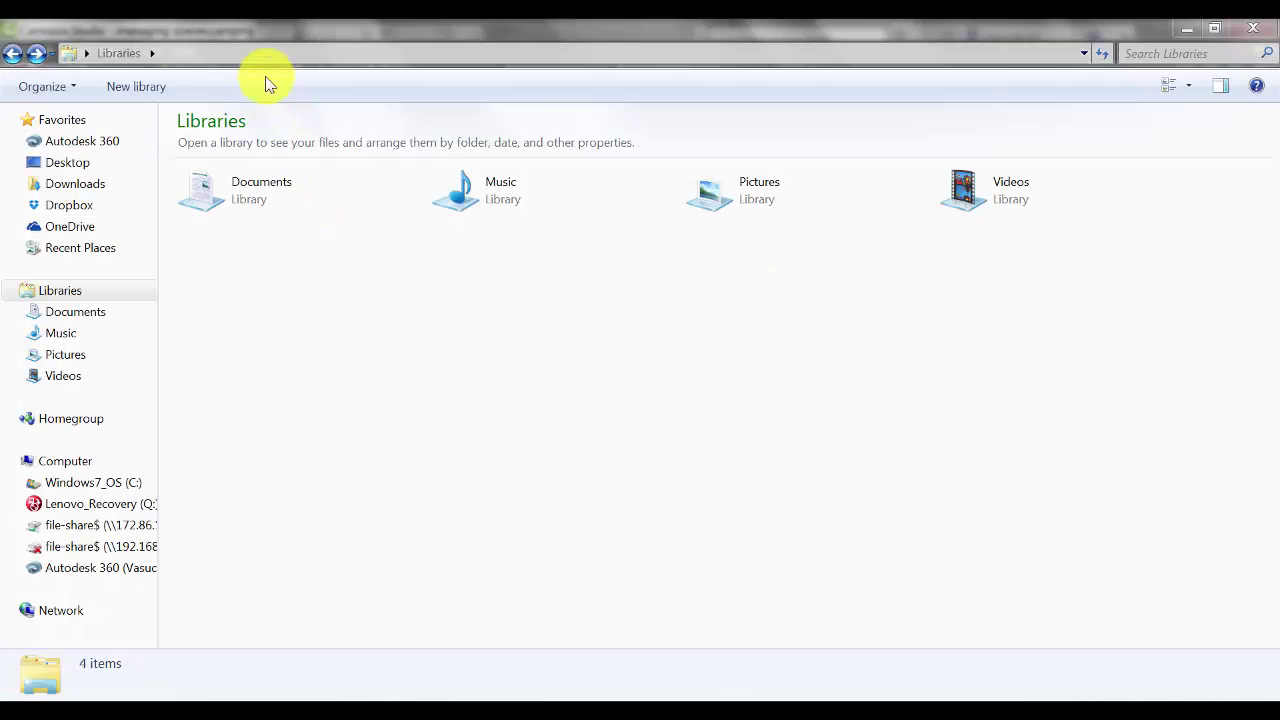
Paste the MEP Links path into Explorer's address bar and open Space-Type_Assignments.xlsx in Excel.
click(260, 52)
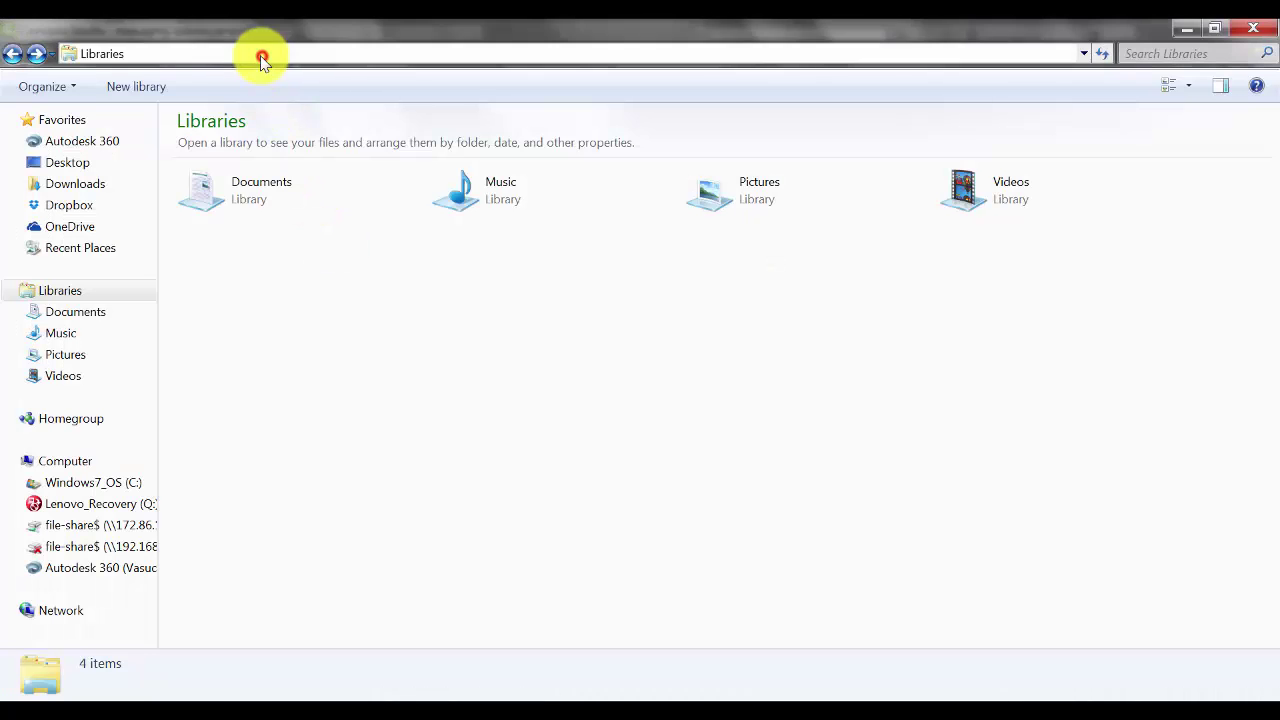
right_click(260, 54)
click(290, 126)
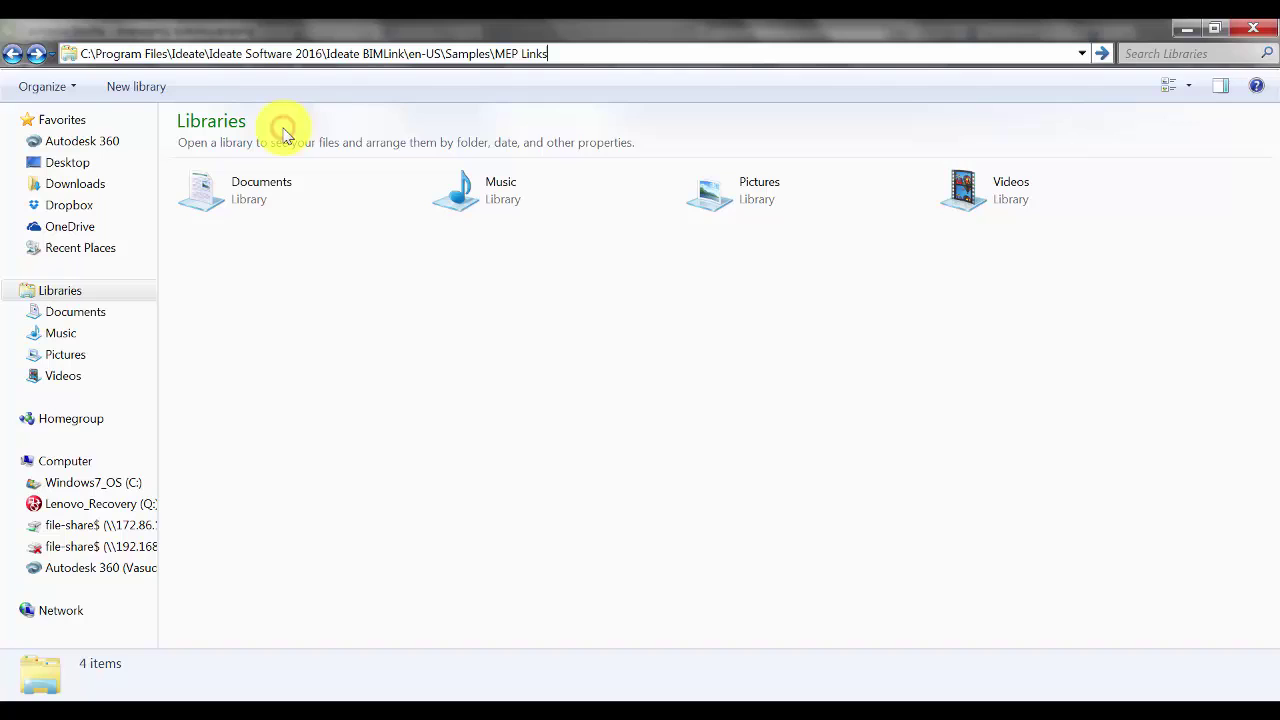
key(Return)
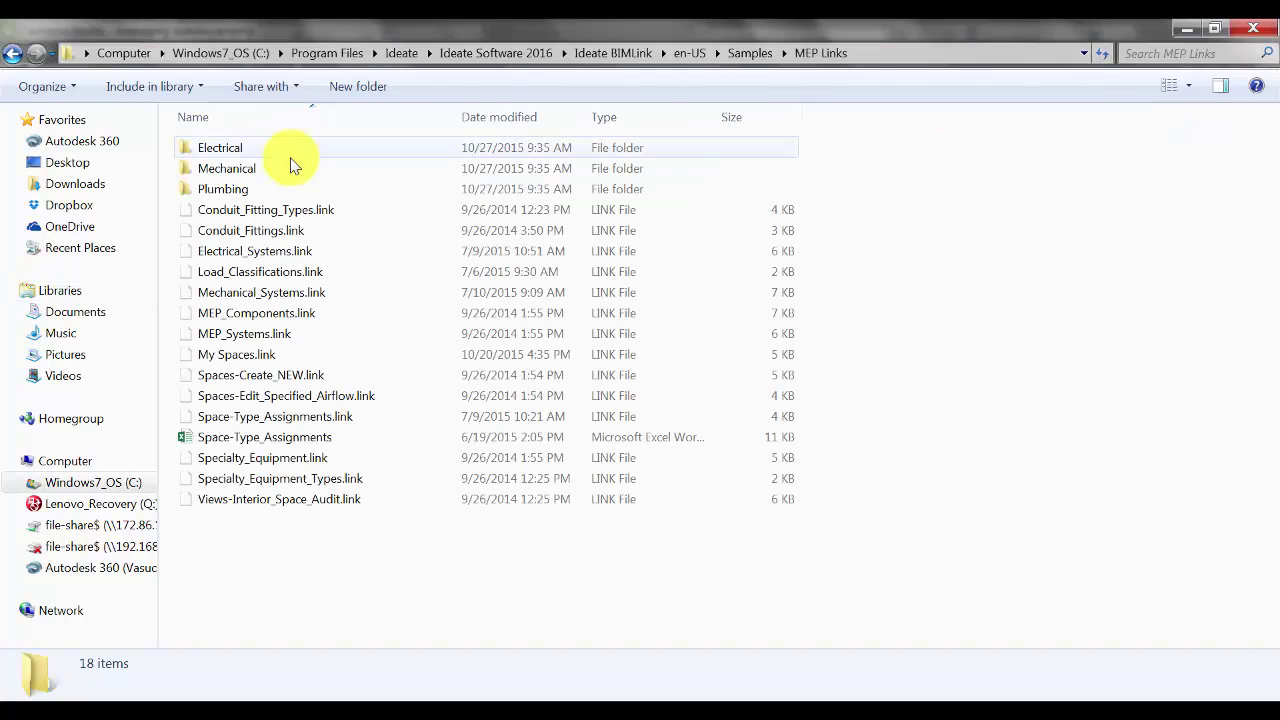
double_click(298, 441)
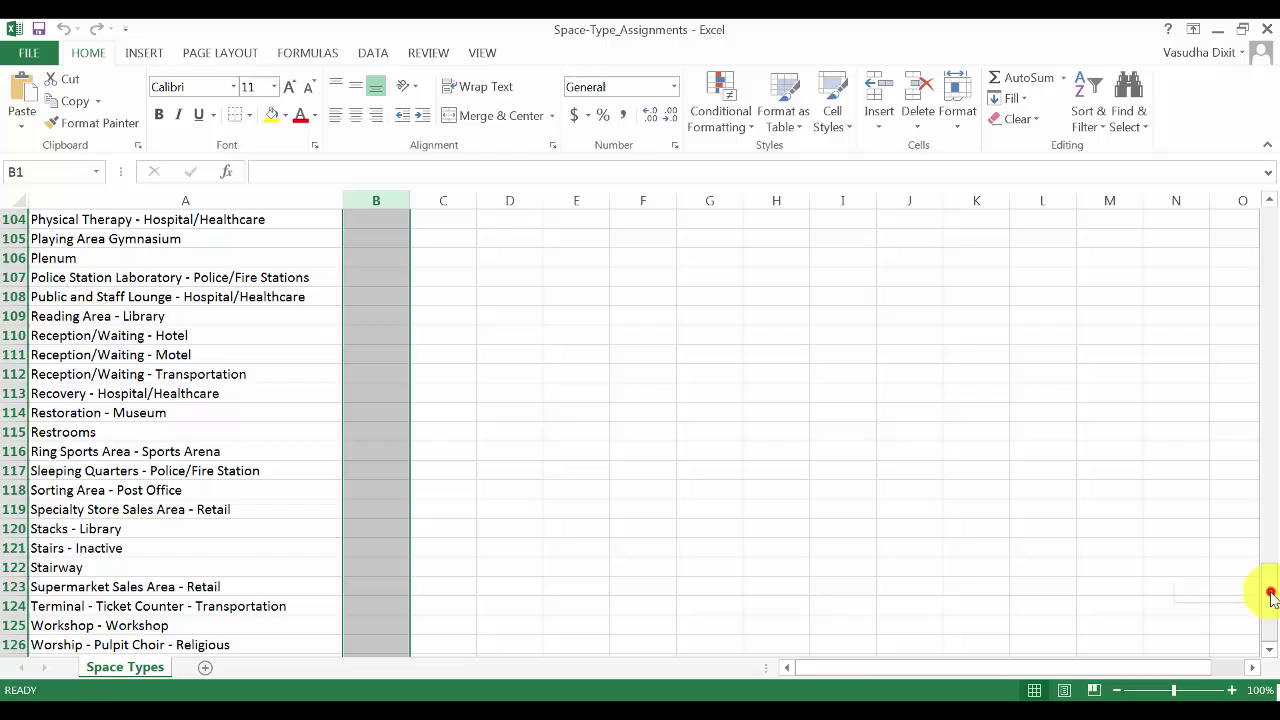
drag(1271, 595, 1258, 222)
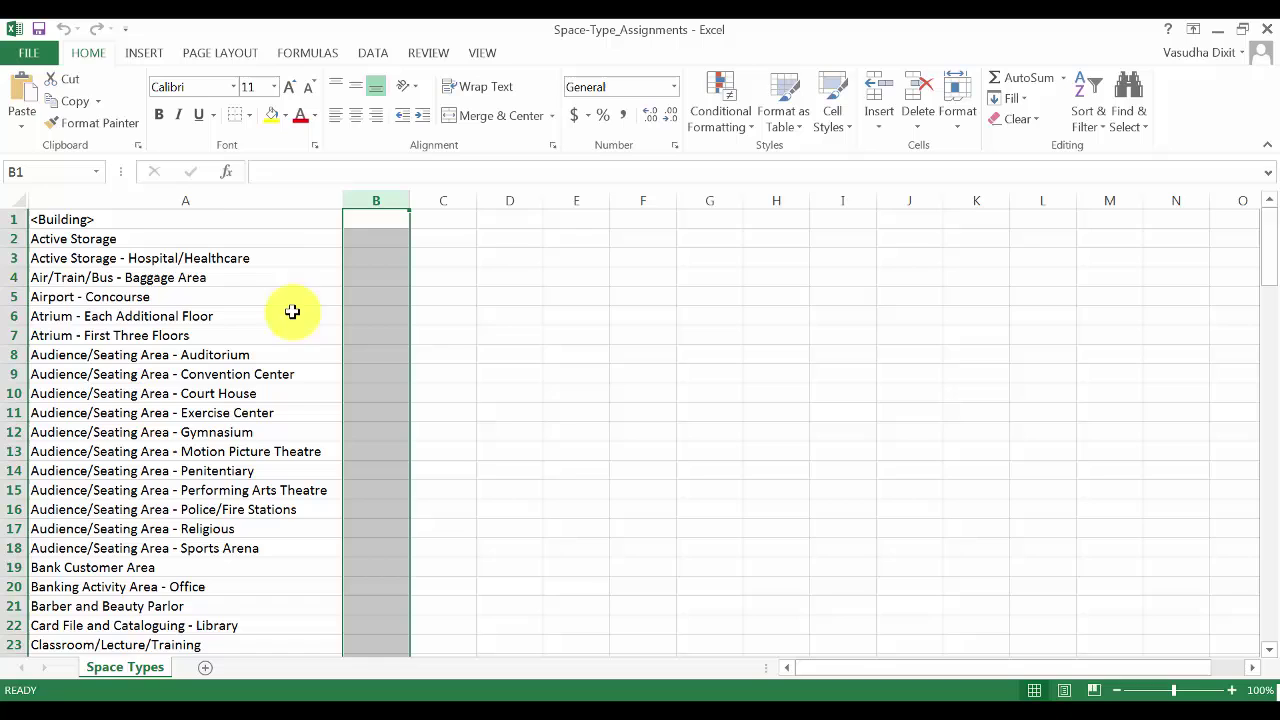
Use Save As to store Space-Type_Assignments in the Desktop's recent Managing Spaces folder.
click(47, 53)
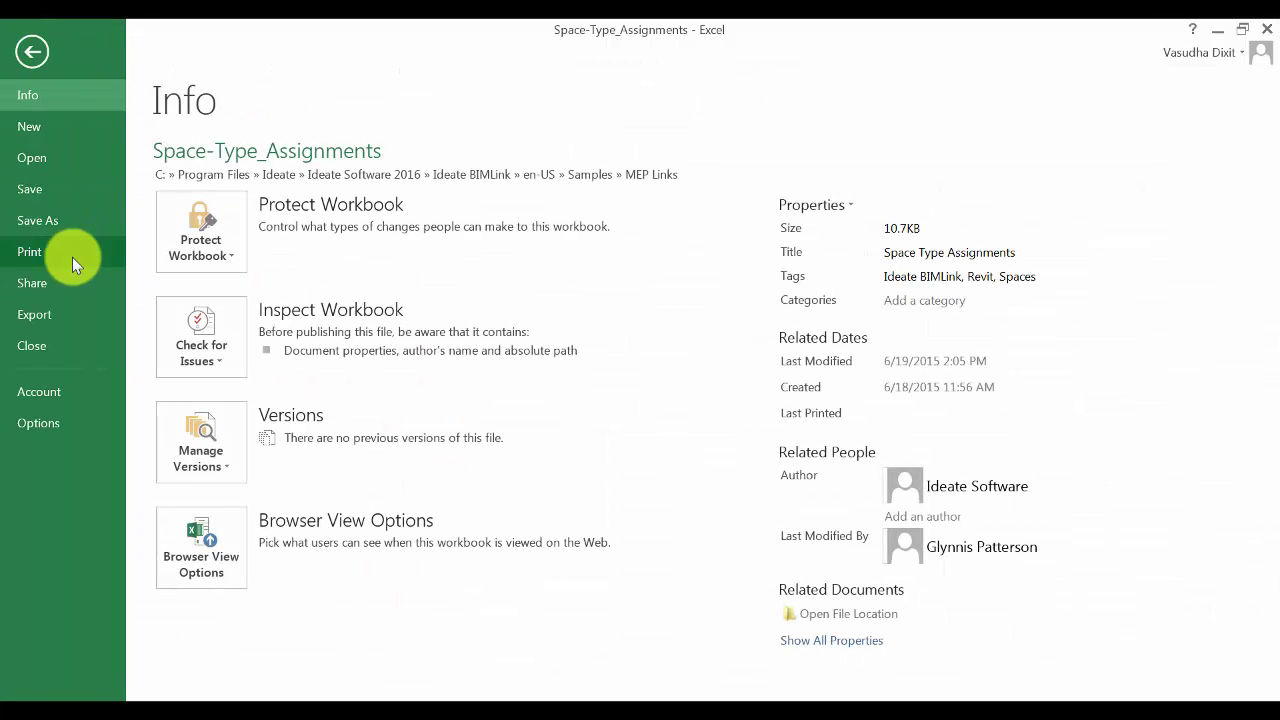
click(60, 221)
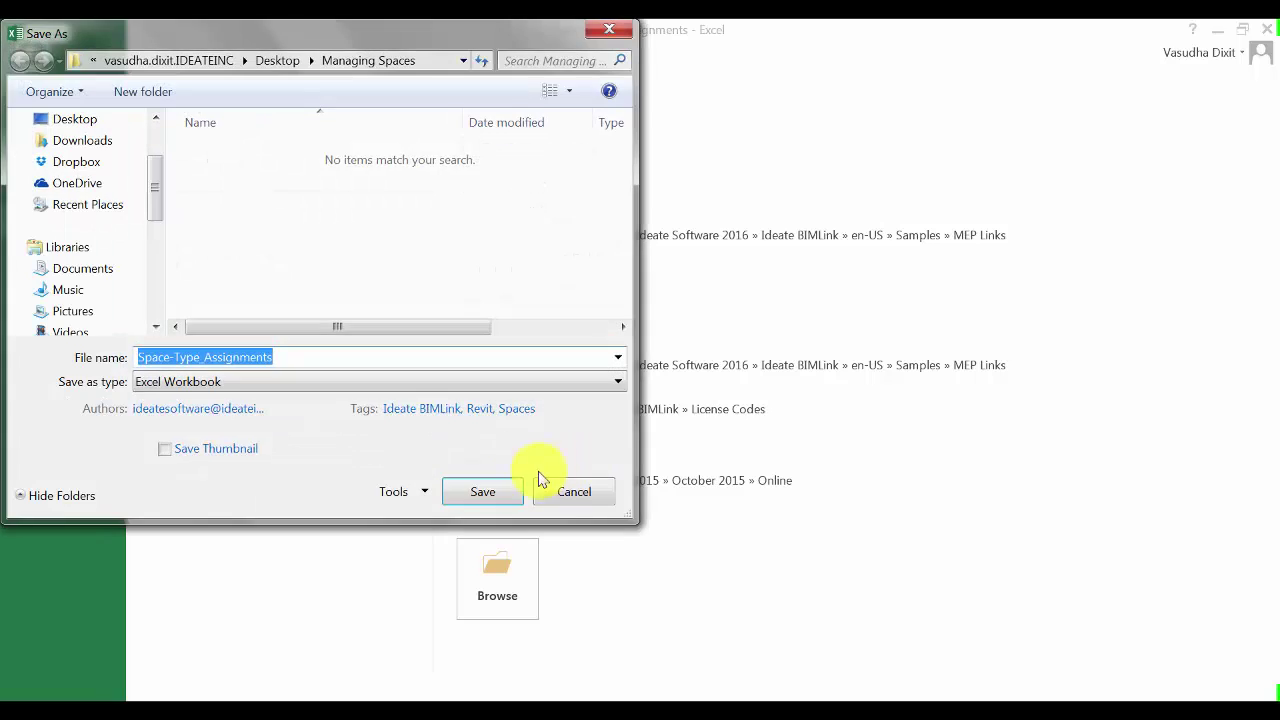
click(505, 488)
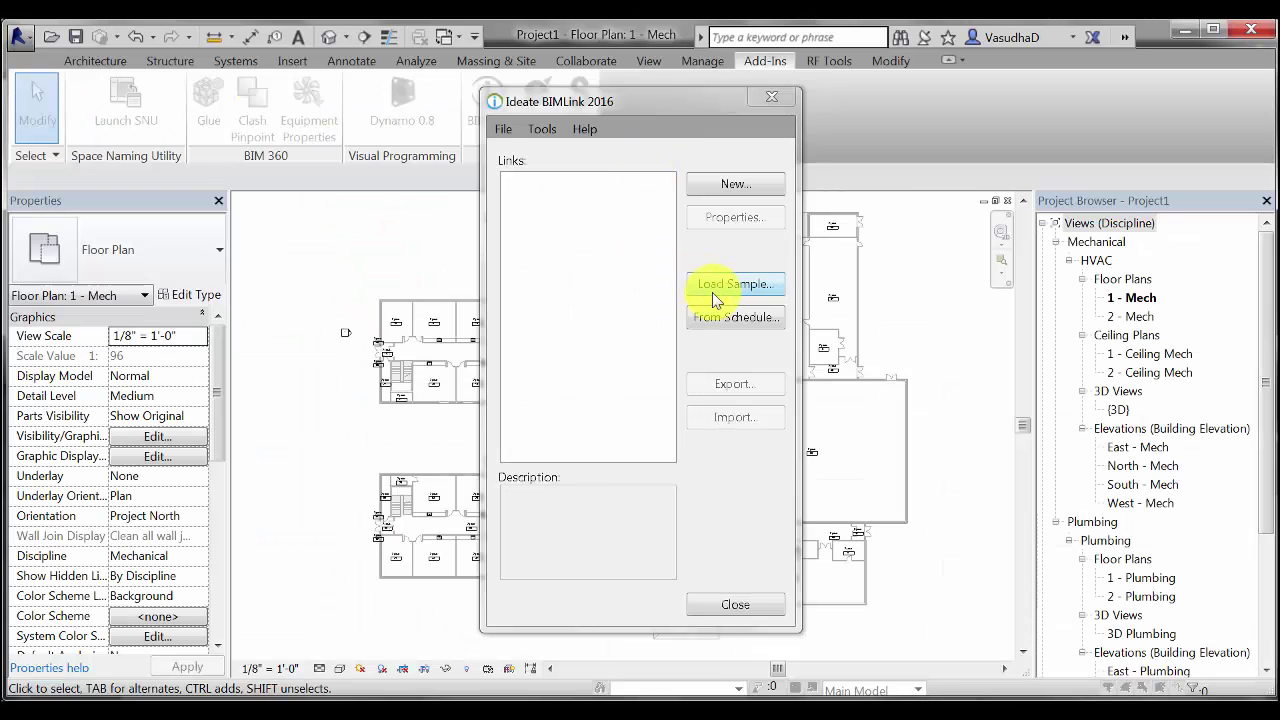
Load the Space-Type_Assignments sample link from the MEP Links folder.
click(712, 286)
click(610, 230)
click(551, 336)
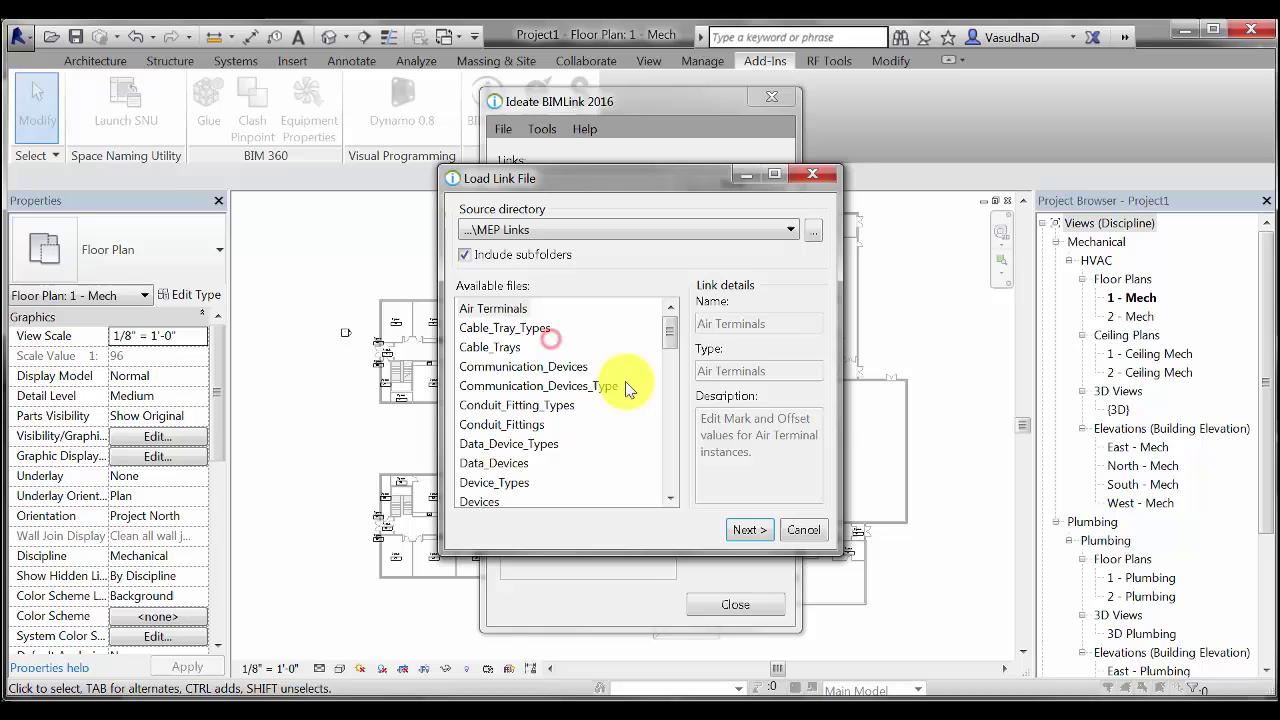
drag(676, 334, 670, 472)
click(522, 386)
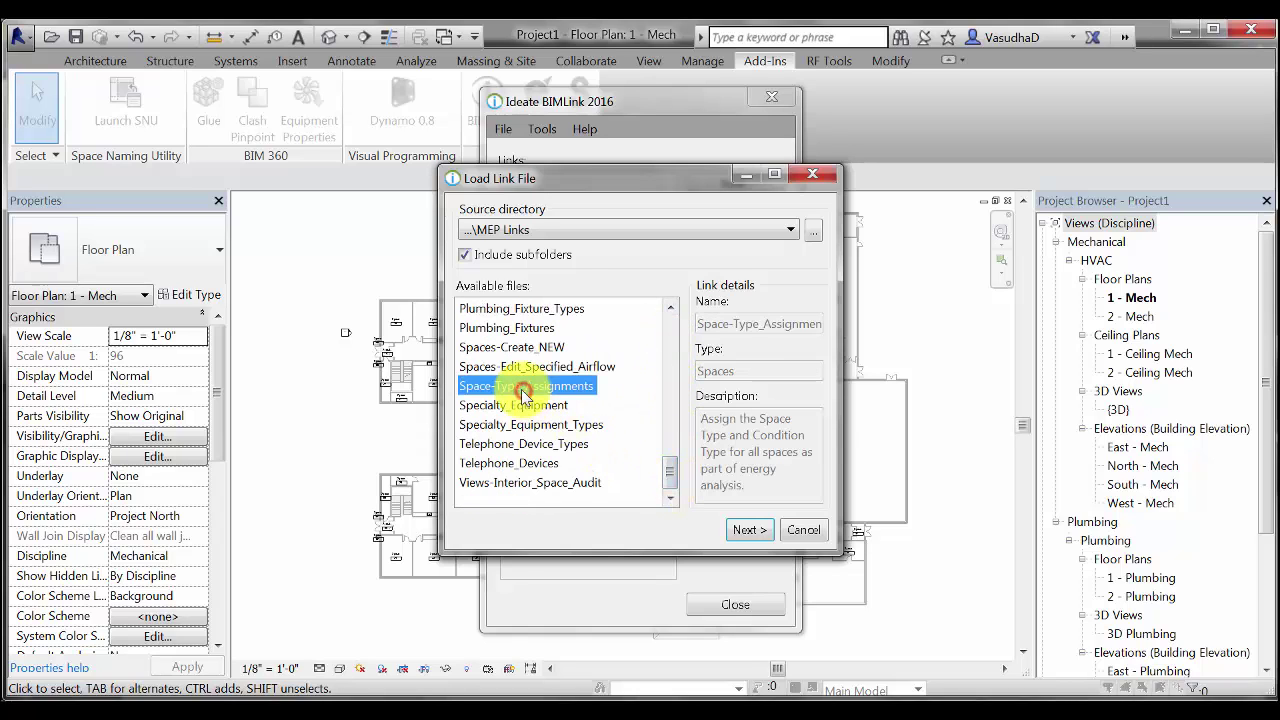
click(737, 531)
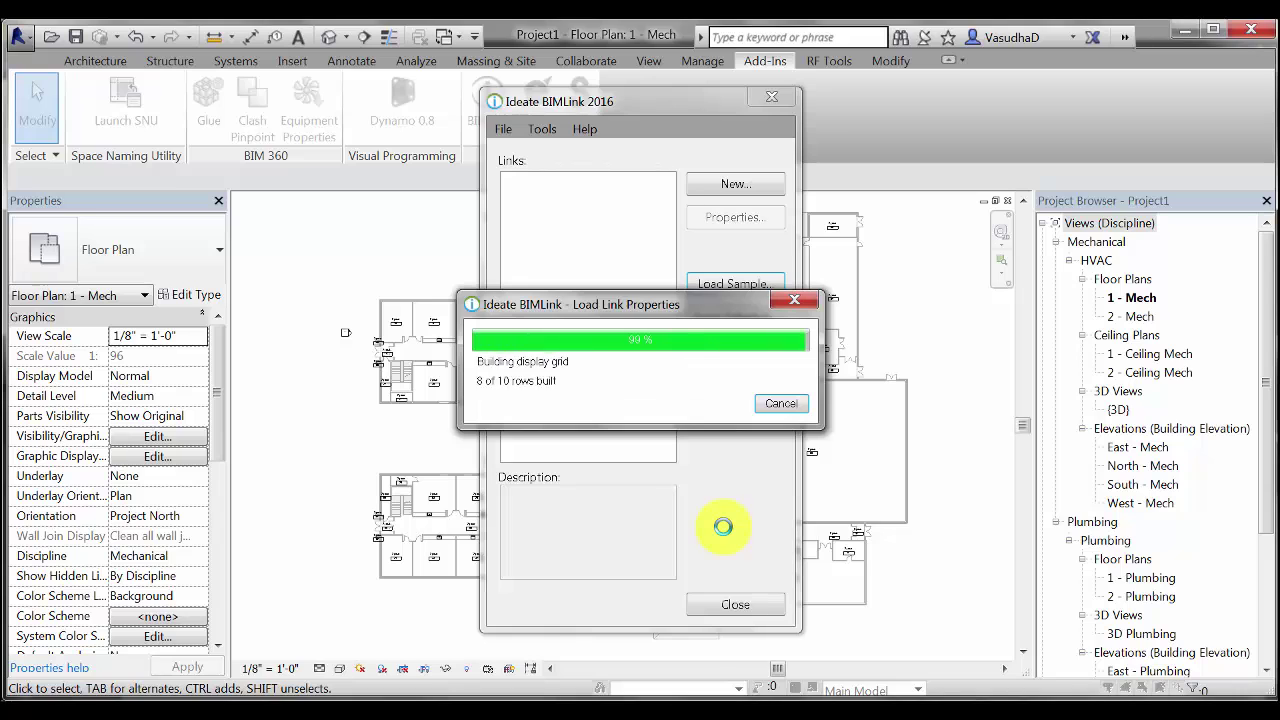
Add Occupiable, Room Name and Room Number to the linked properties, moving the room properties up.
click(500, 276)
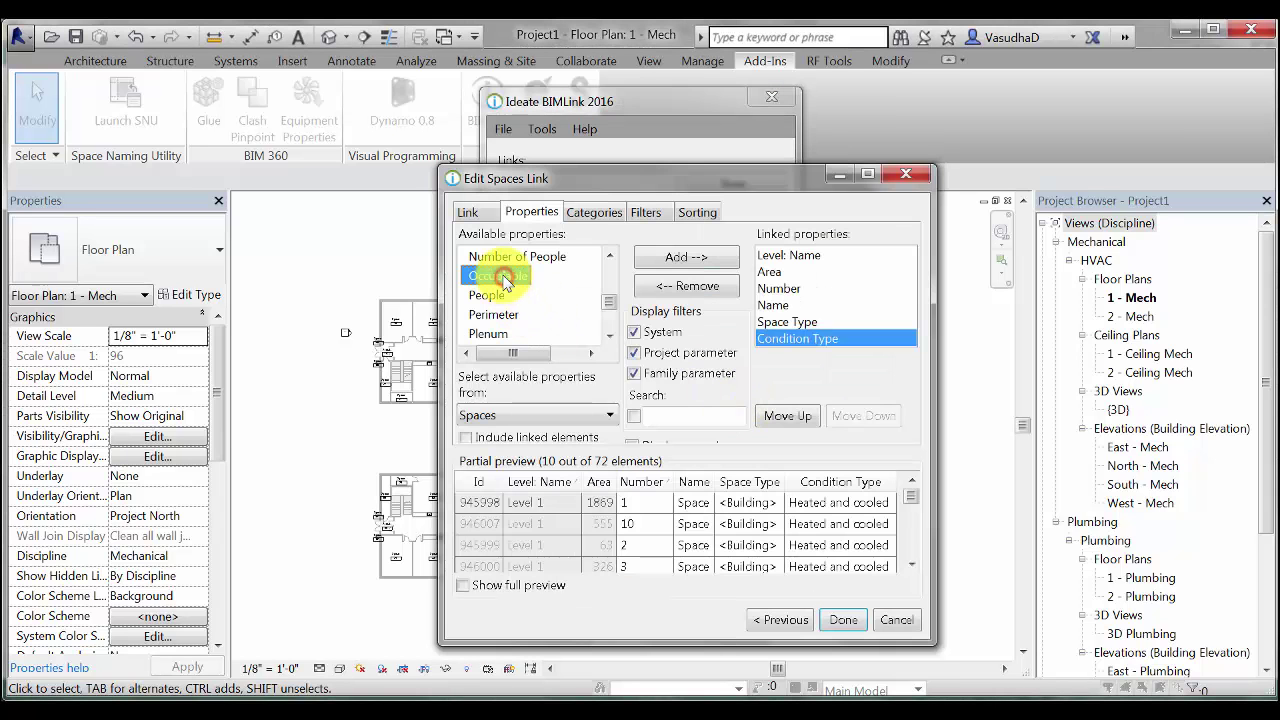
click(664, 260)
click(671, 418)
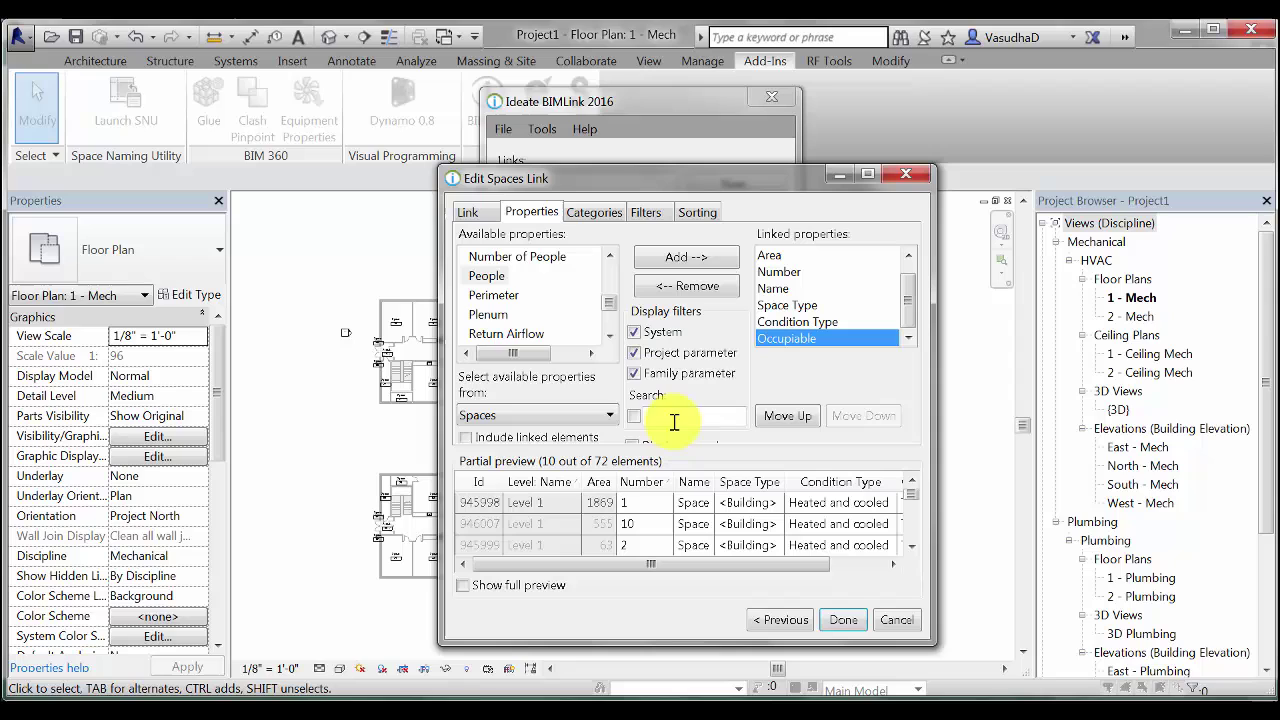
text(room)
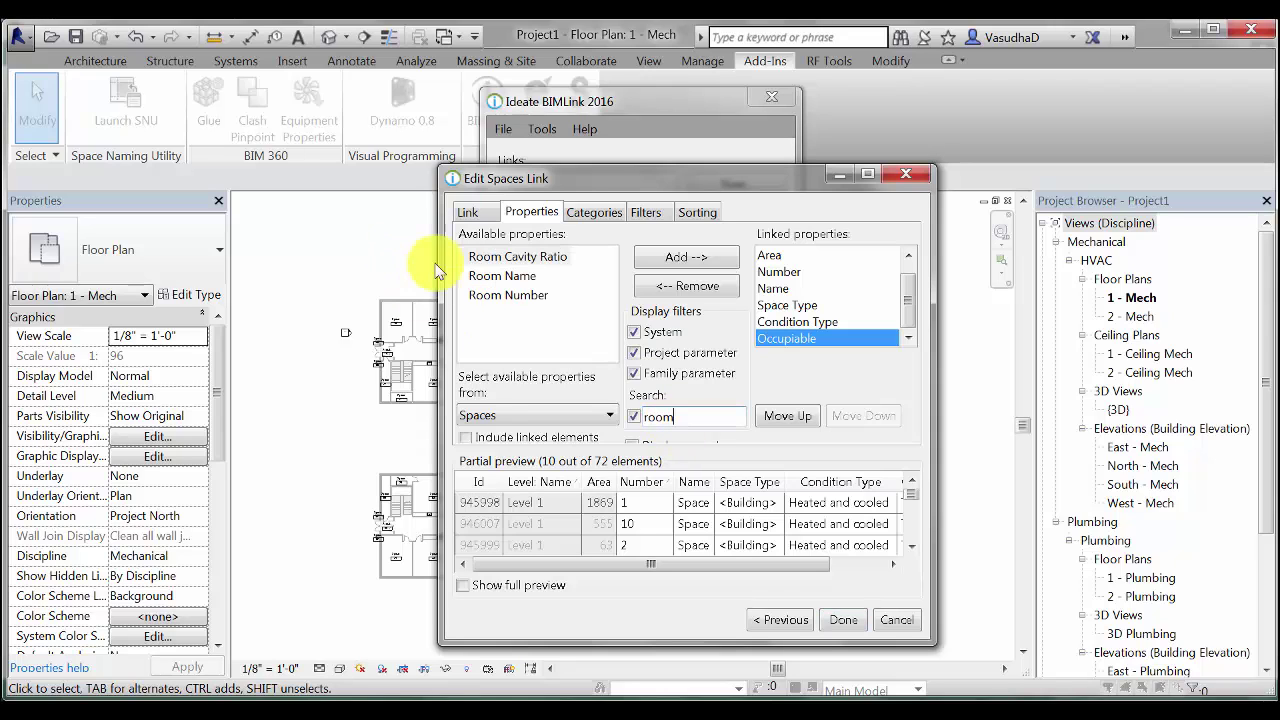
click(492, 277)
ctrl+click(530, 296)
click(660, 258)
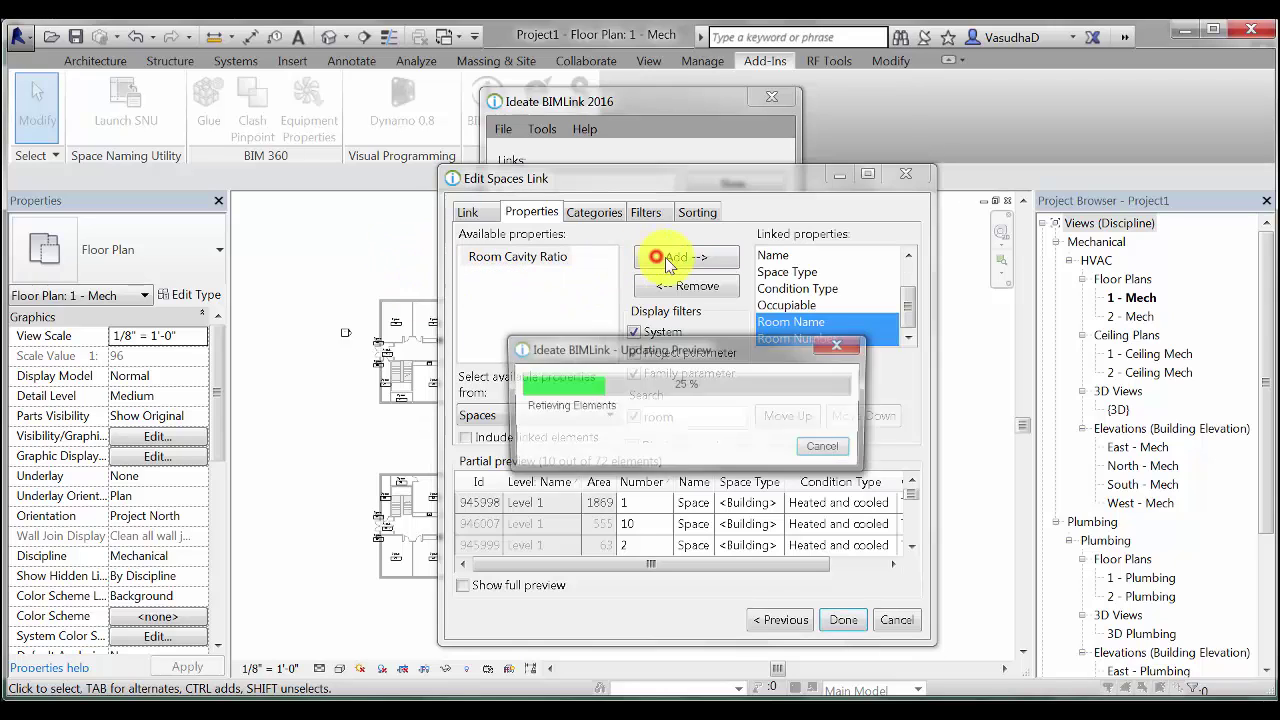
click(779, 415)
click(782, 416)
click(782, 416)
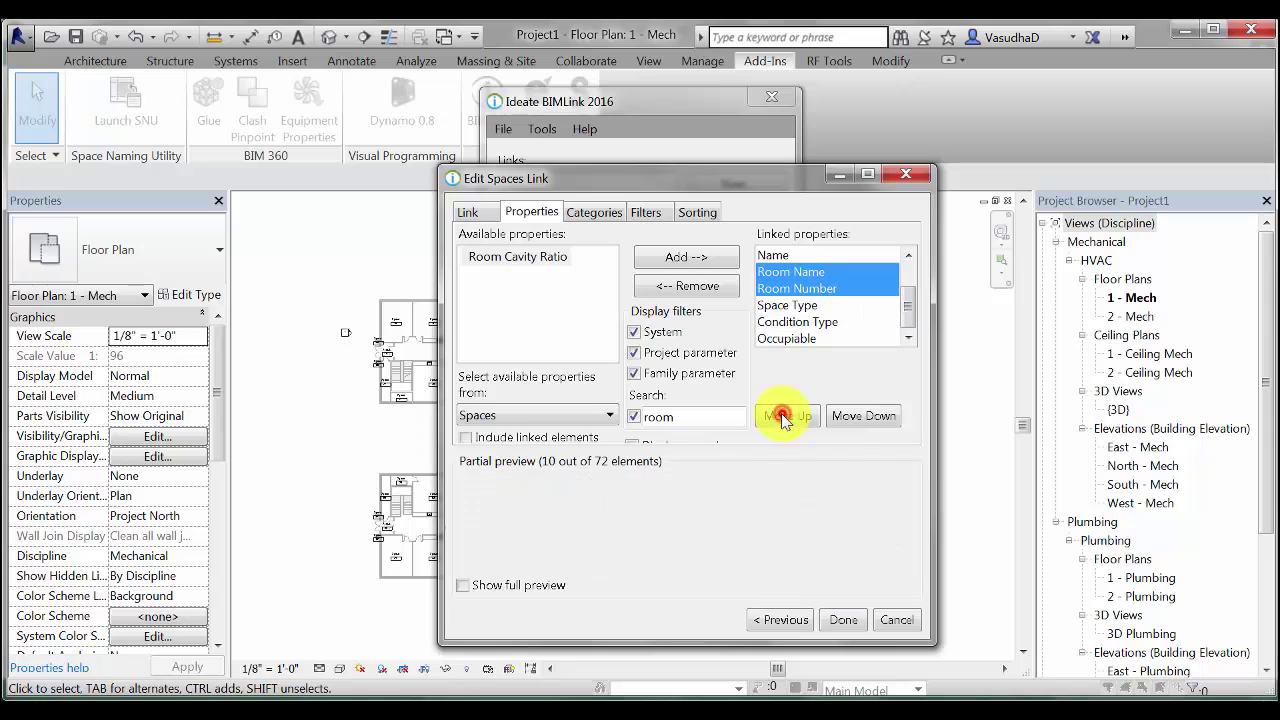
click(782, 416)
Finish editing the link and duplicate it under the name 'Managing Spaces'.
click(843, 619)
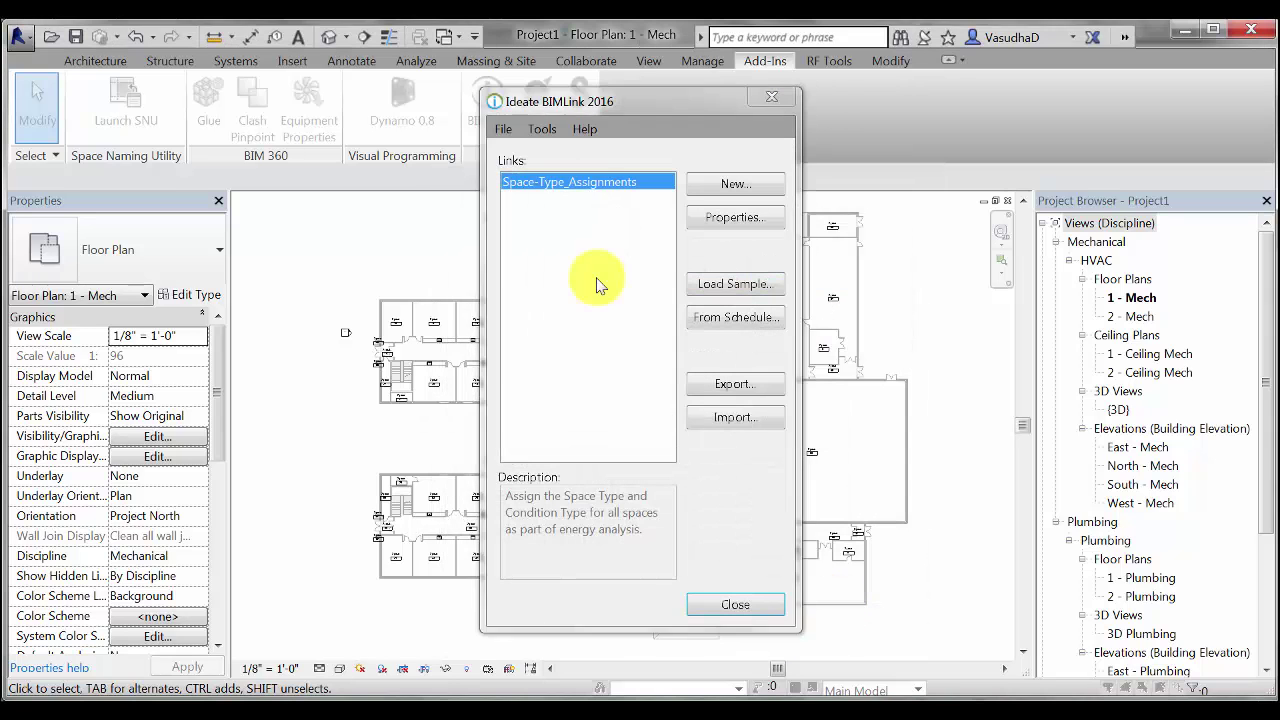
right_click(583, 183)
click(602, 262)
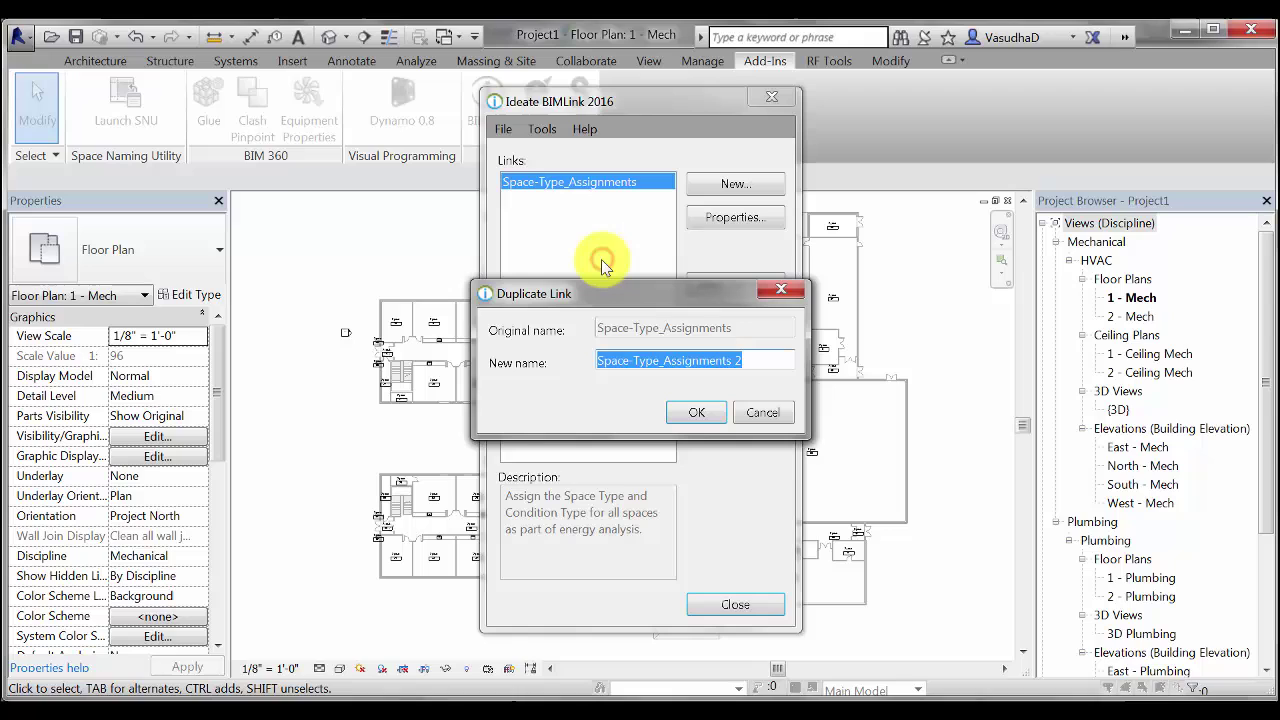
text(Managing Spaces)
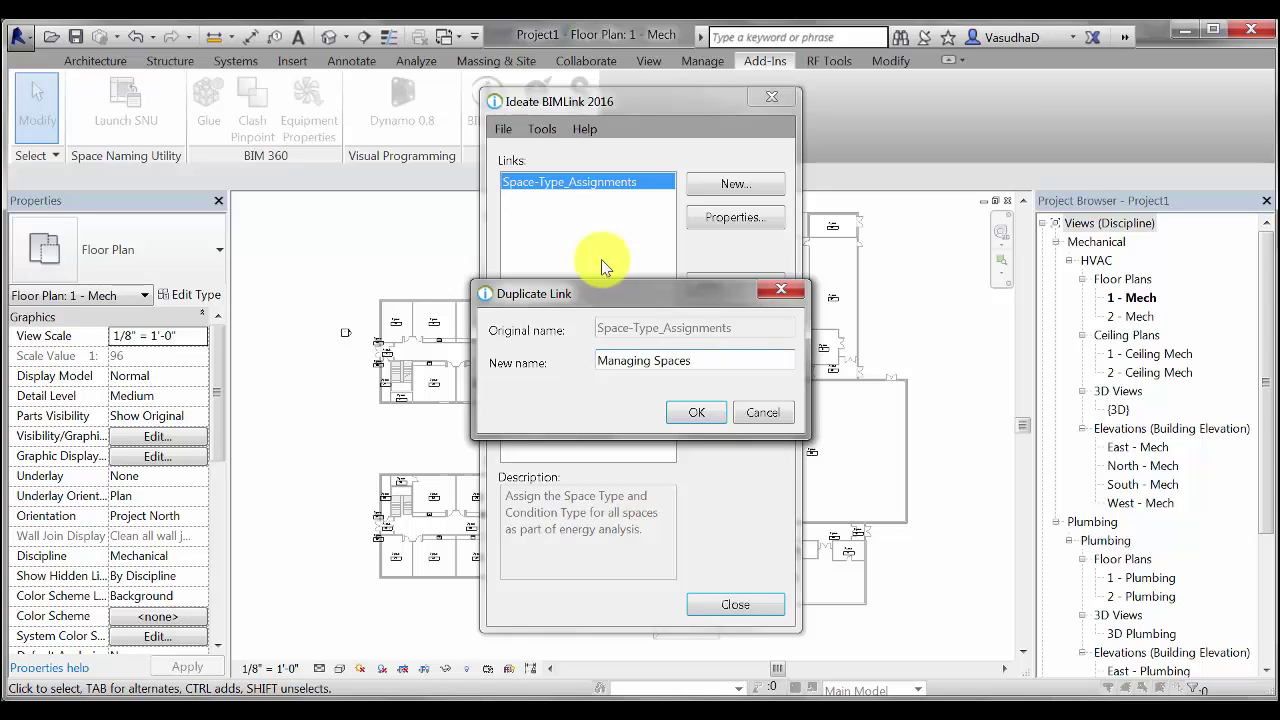
key(Return)
Save the Managing Spaces link definition to a file.
right_click(587, 193)
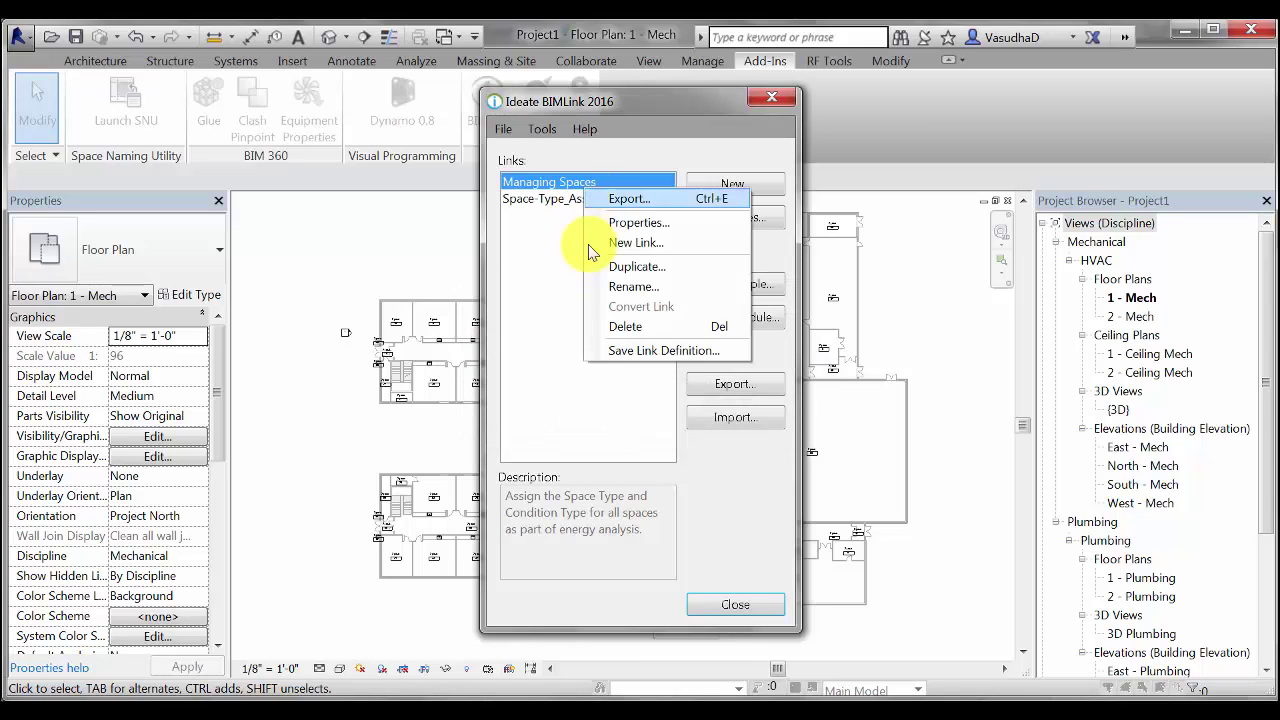
click(608, 350)
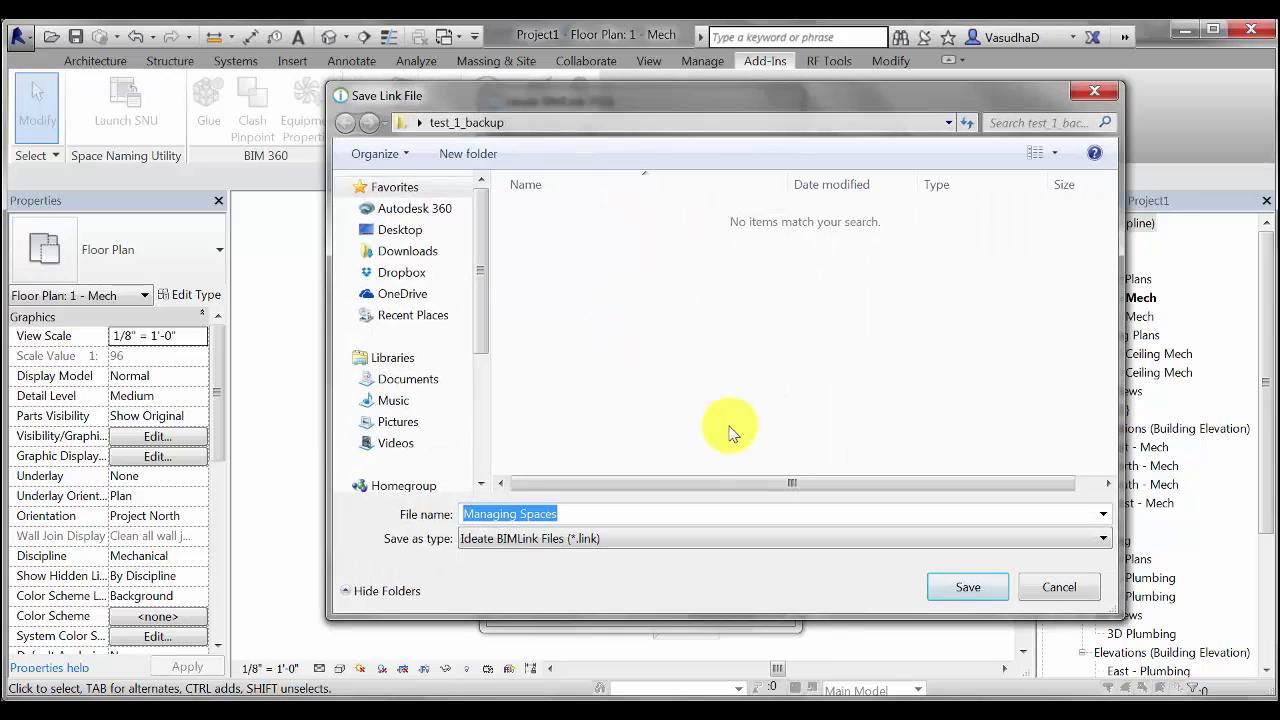
click(966, 589)
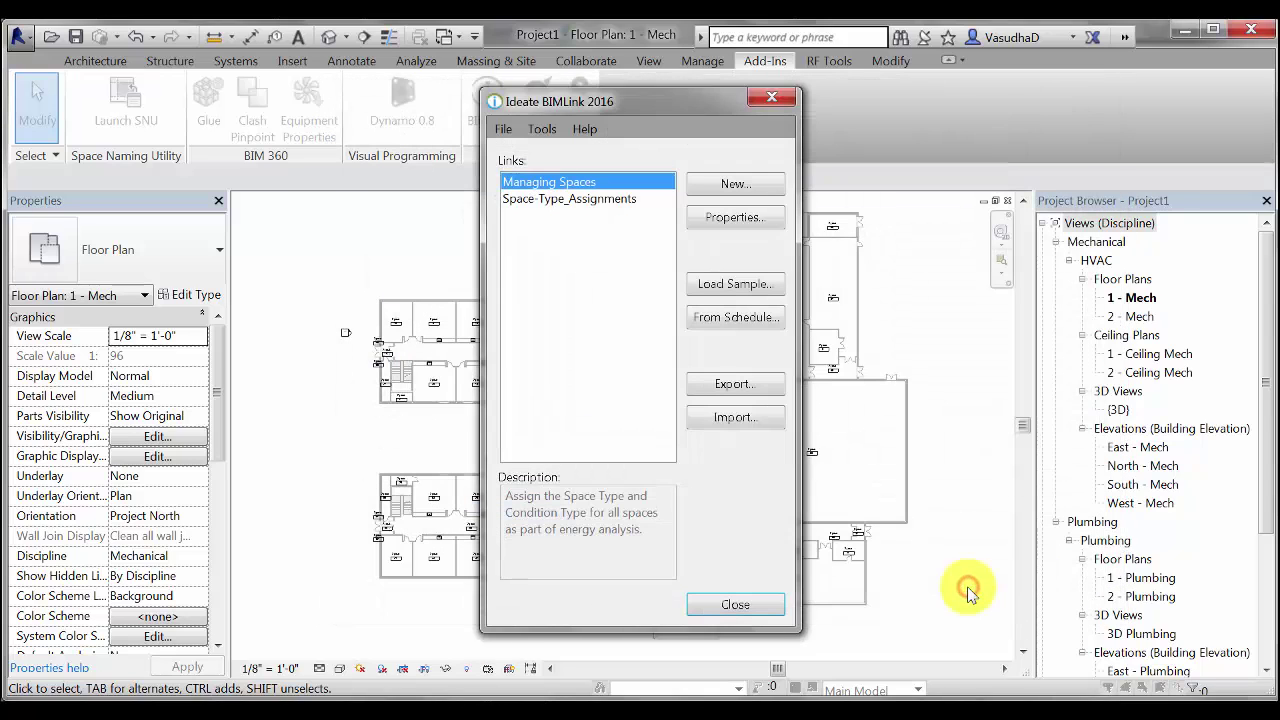
click(737, 482)
Export Managing Spaces into Space-Type_Assignments.xlsx as a new worksheet and open it in Excel.
click(733, 398)
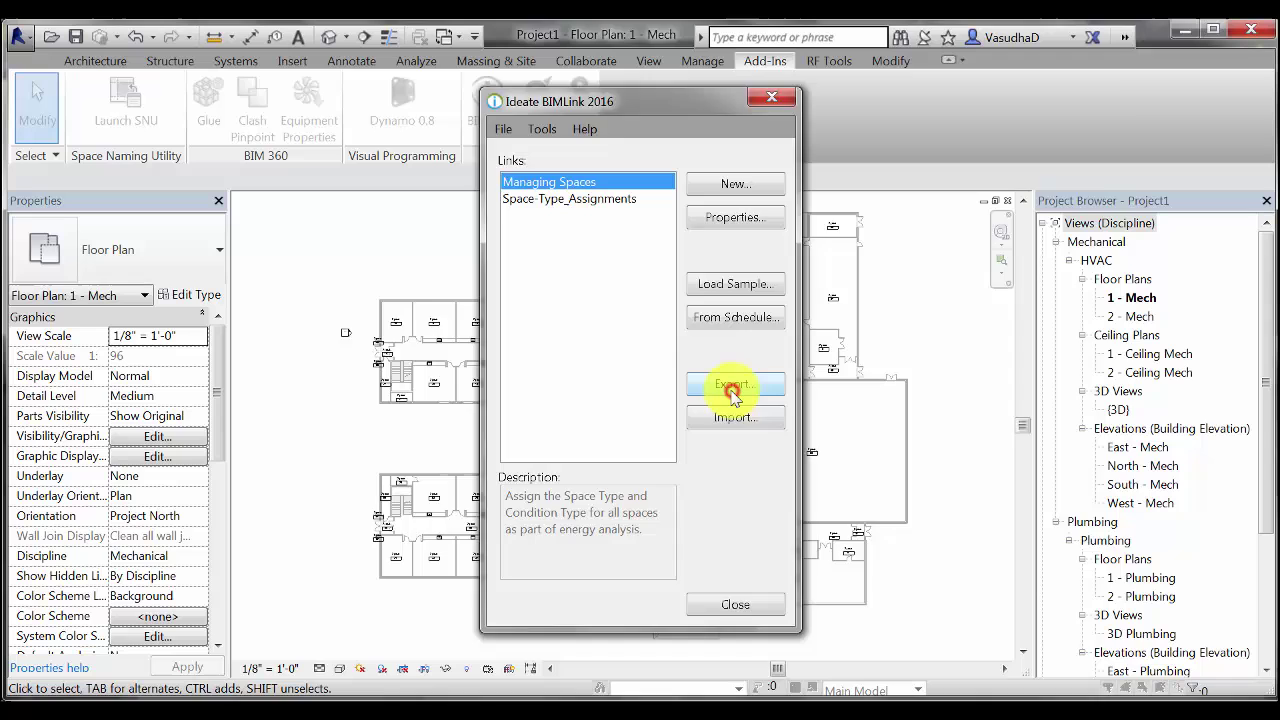
click(624, 214)
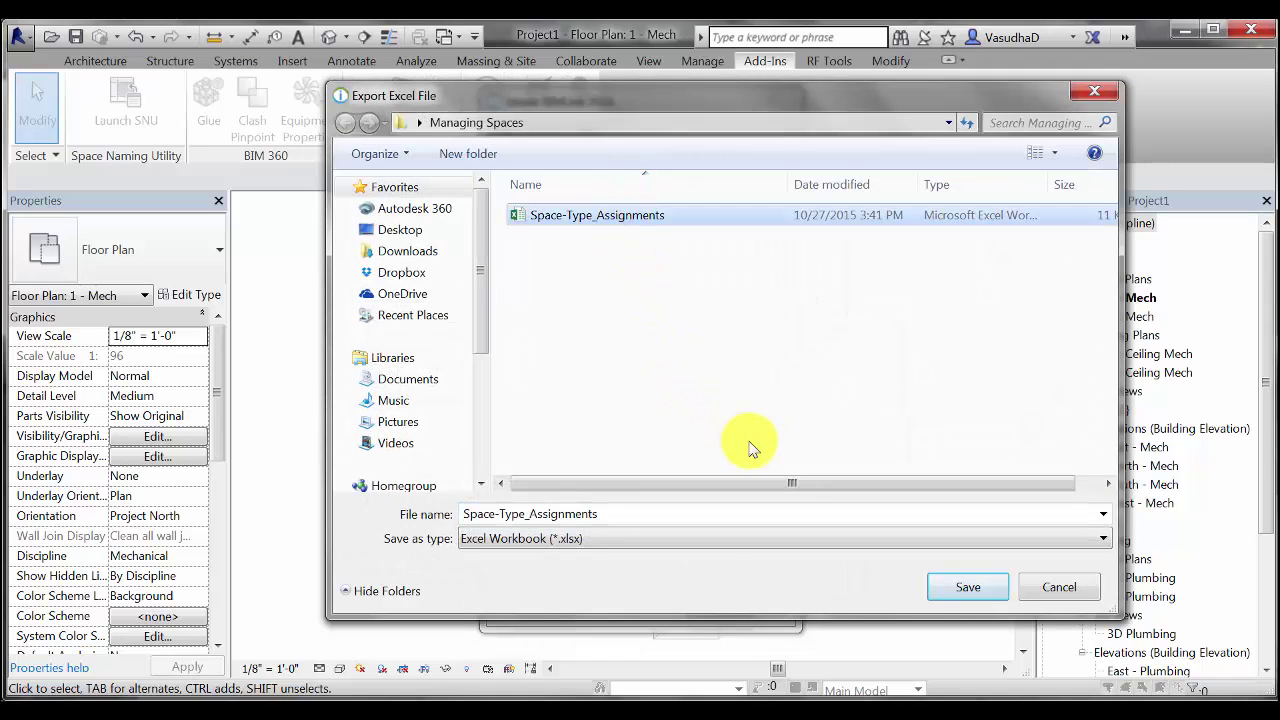
click(950, 588)
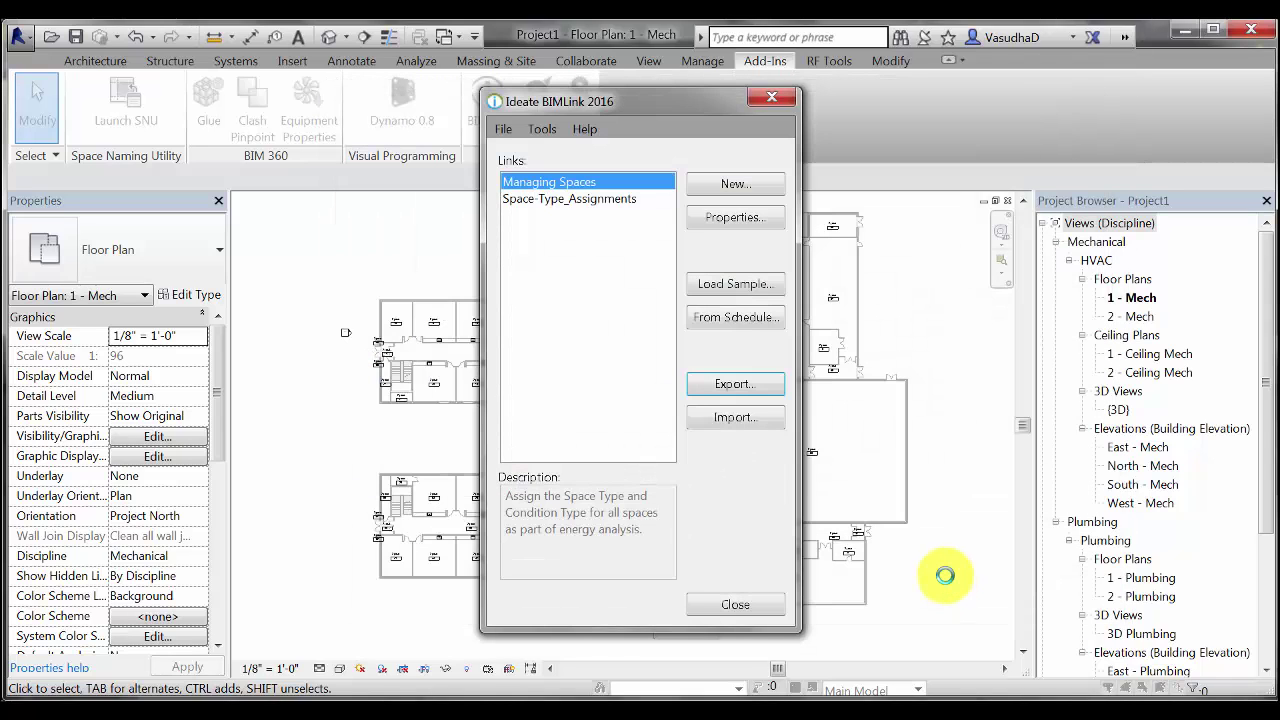
click(720, 367)
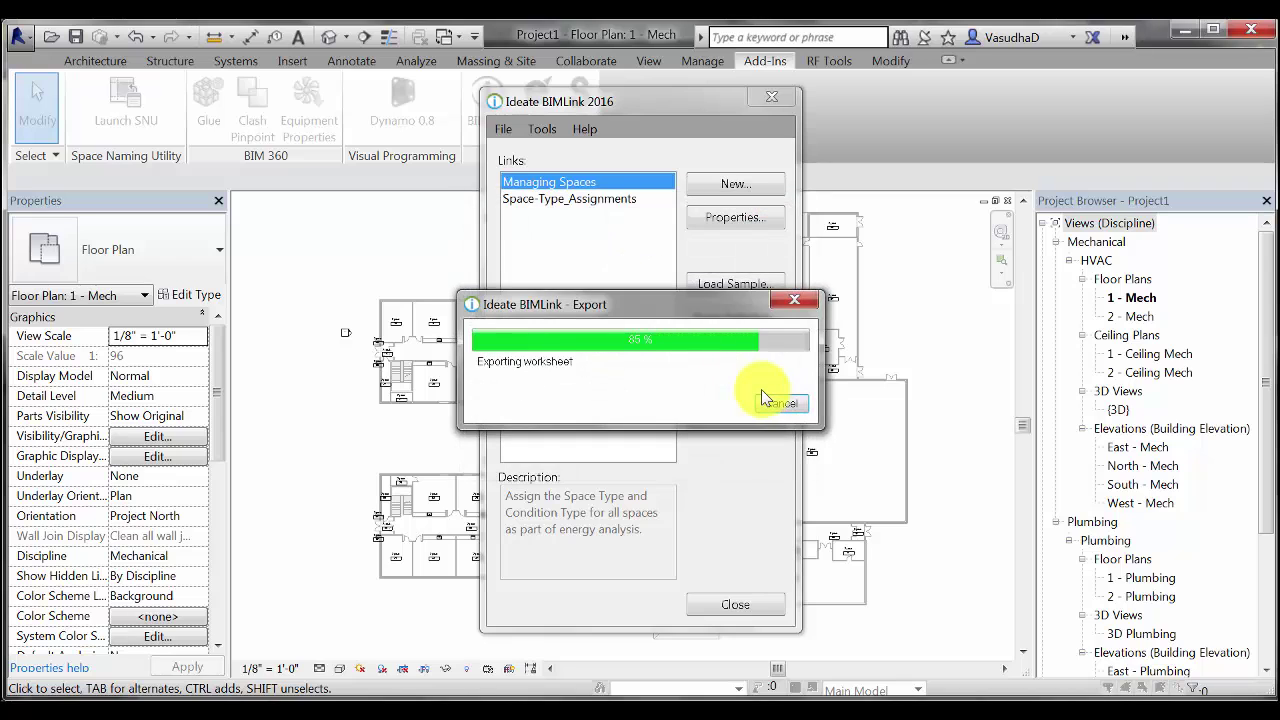
click(720, 402)
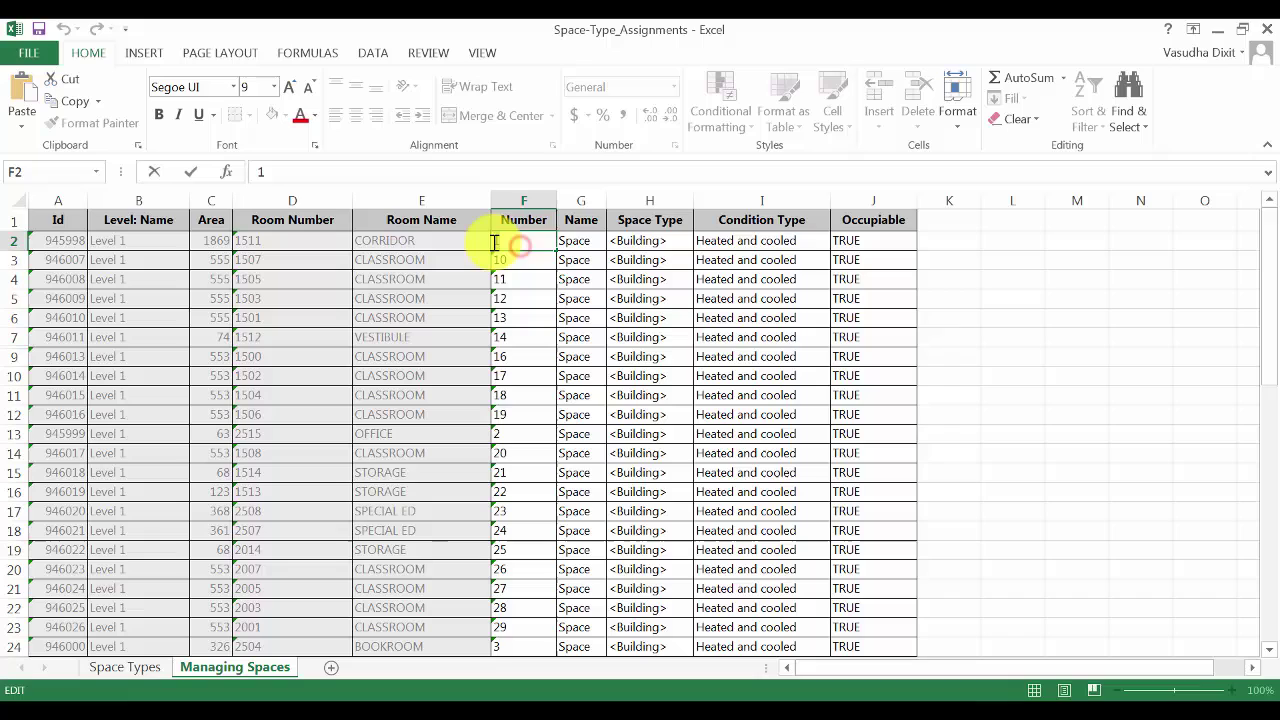
Enter =D2 in F2 so Number shows the room number (1511), and fill it down column F.
double_click(492, 240)
key(BackSpace)
text(=)
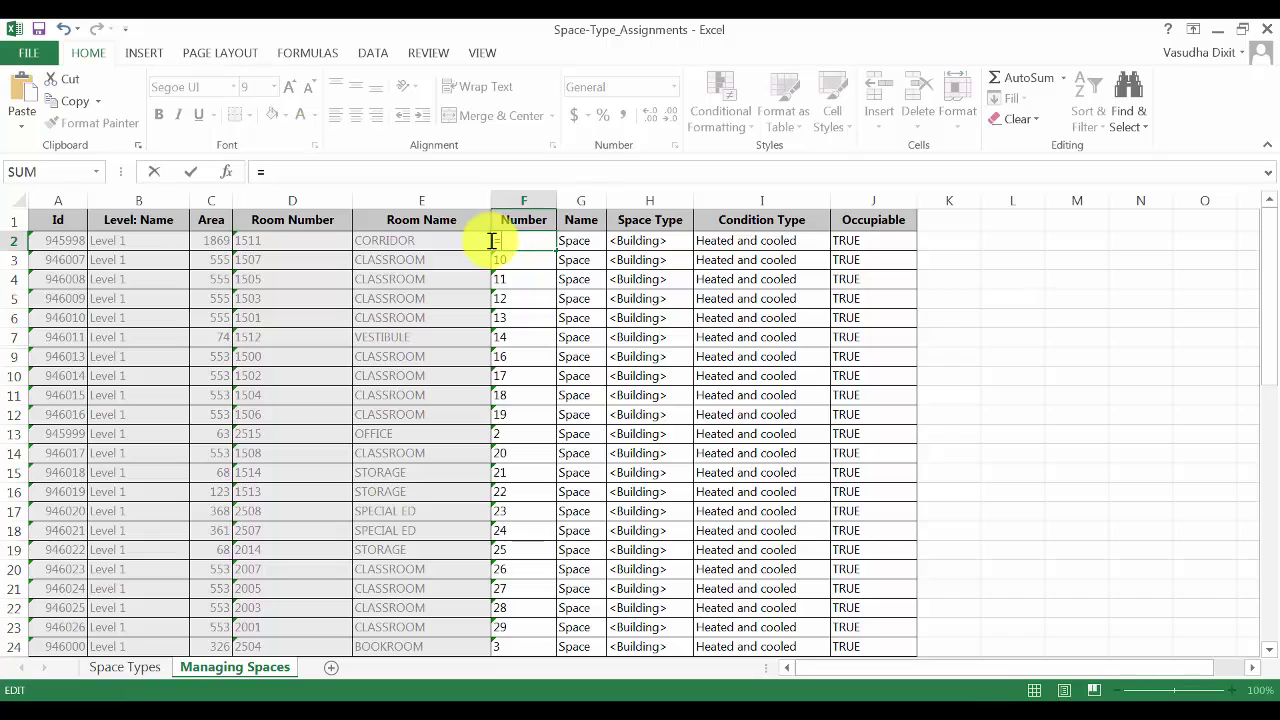
click(314, 246)
key(Return)
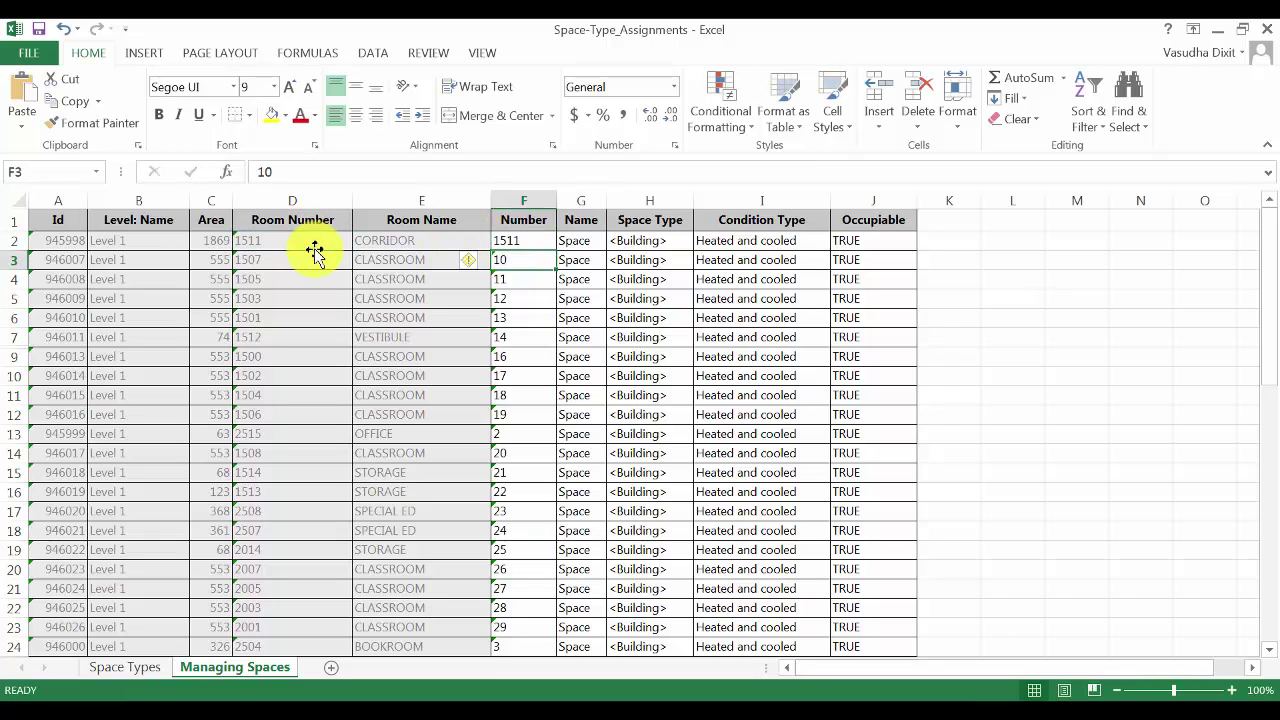
click(523, 240)
drag(556, 250, 536, 606)
Enter =E2 in G2 so Name shows the room name (CORRIDOR), and fill it down column G.
scroll(555, 420, up, 16)
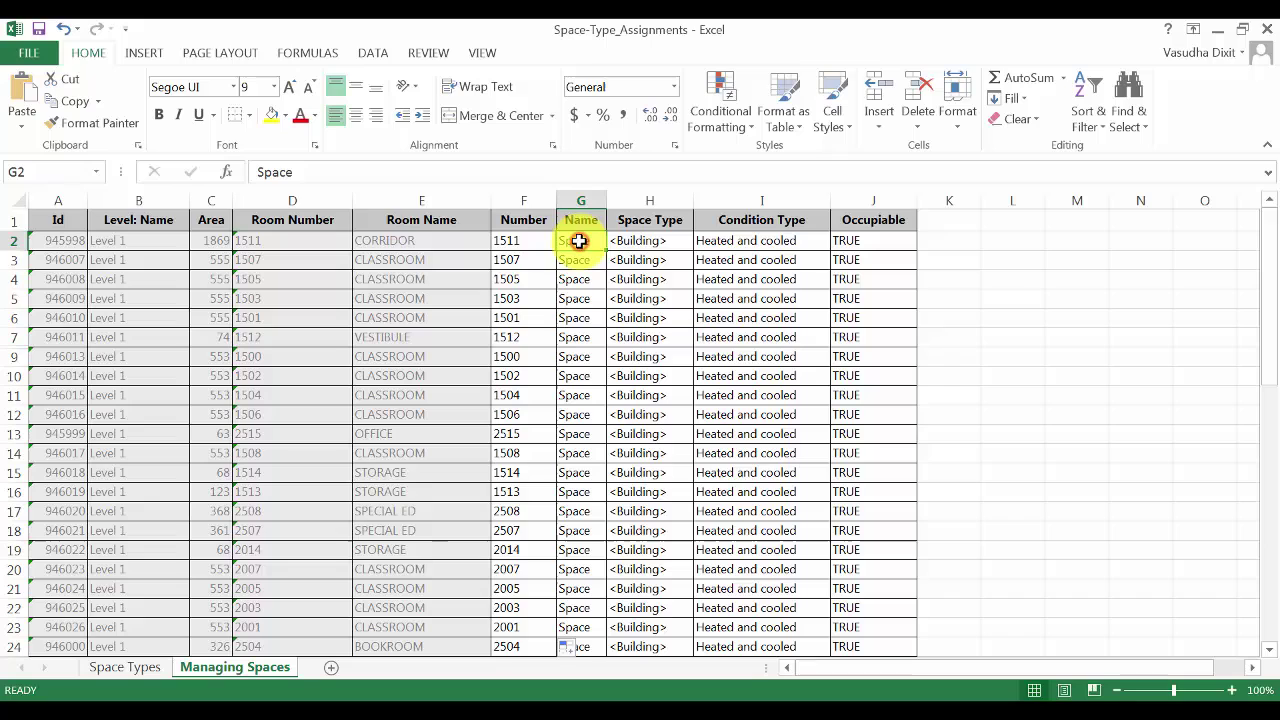
double_click(343, 180)
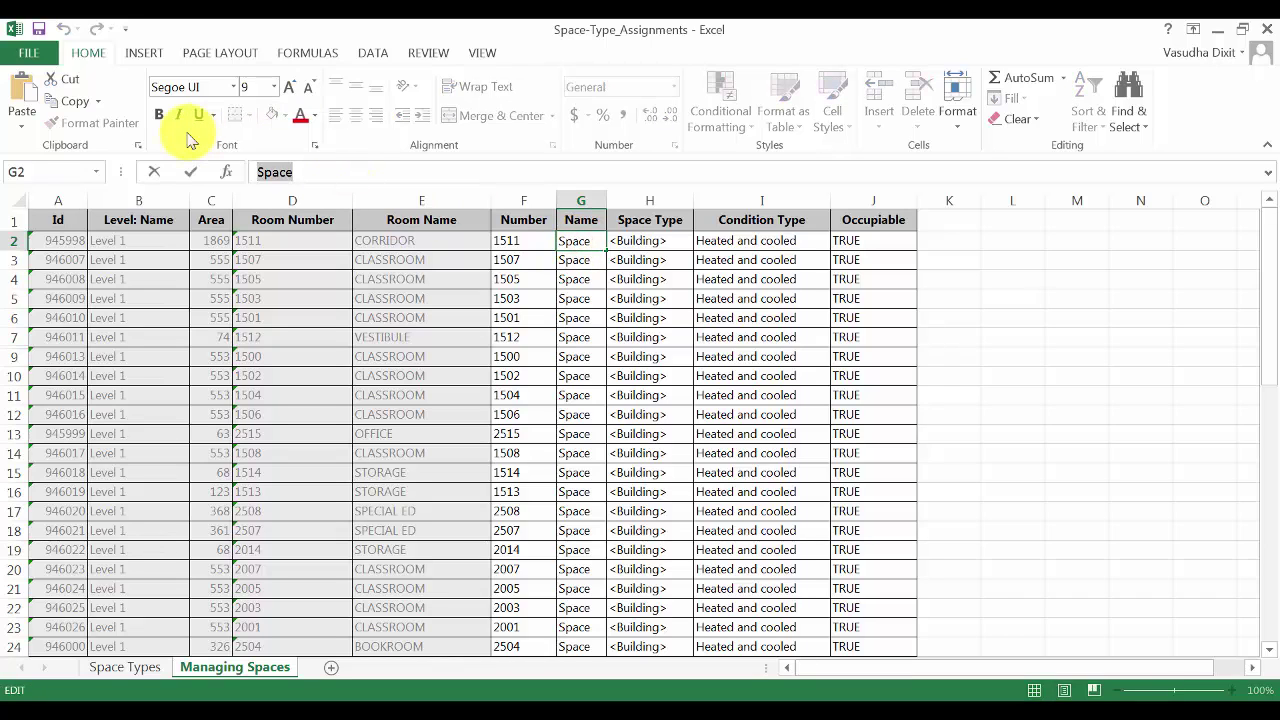
text(=)
click(397, 243)
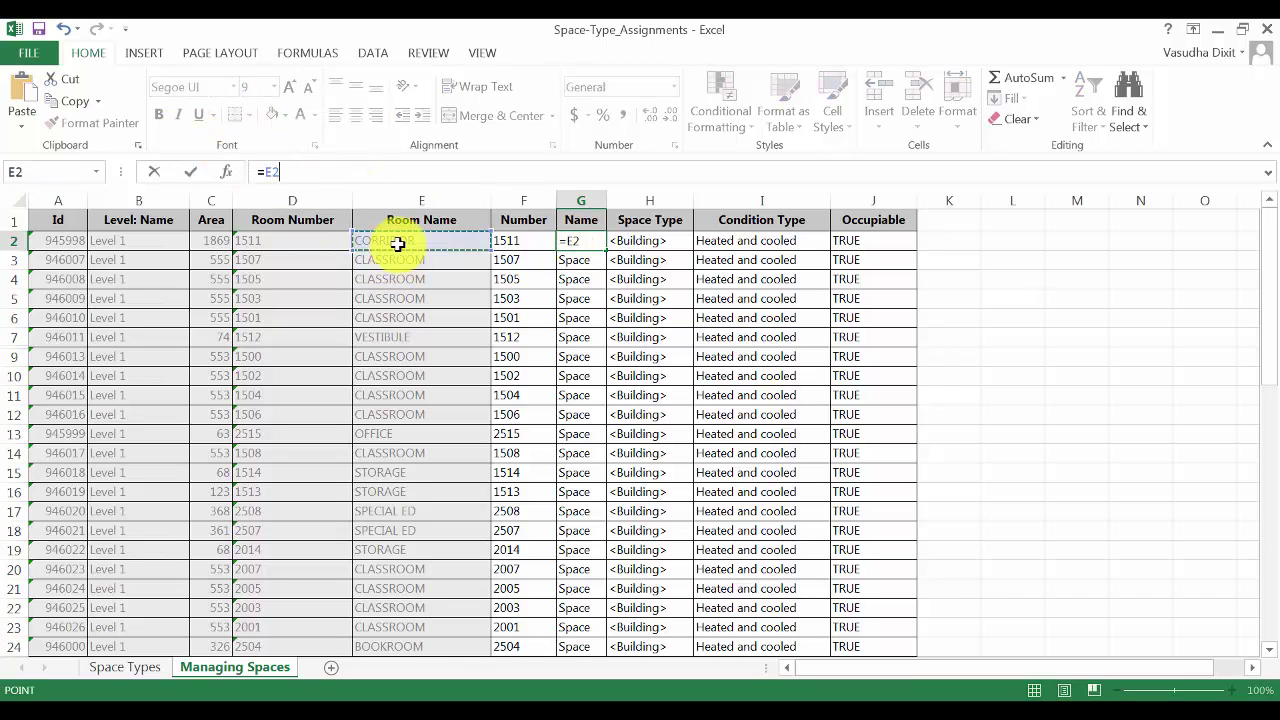
key(Return)
click(617, 243)
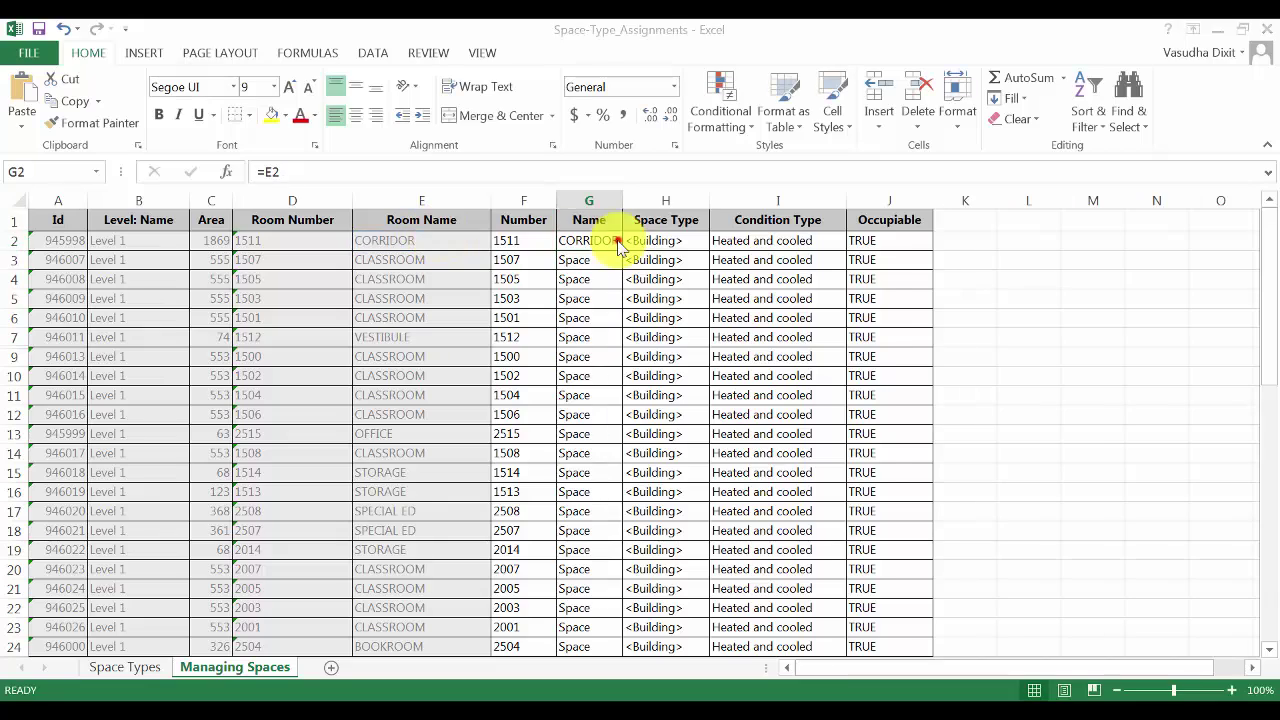
drag(617, 248, 635, 628)
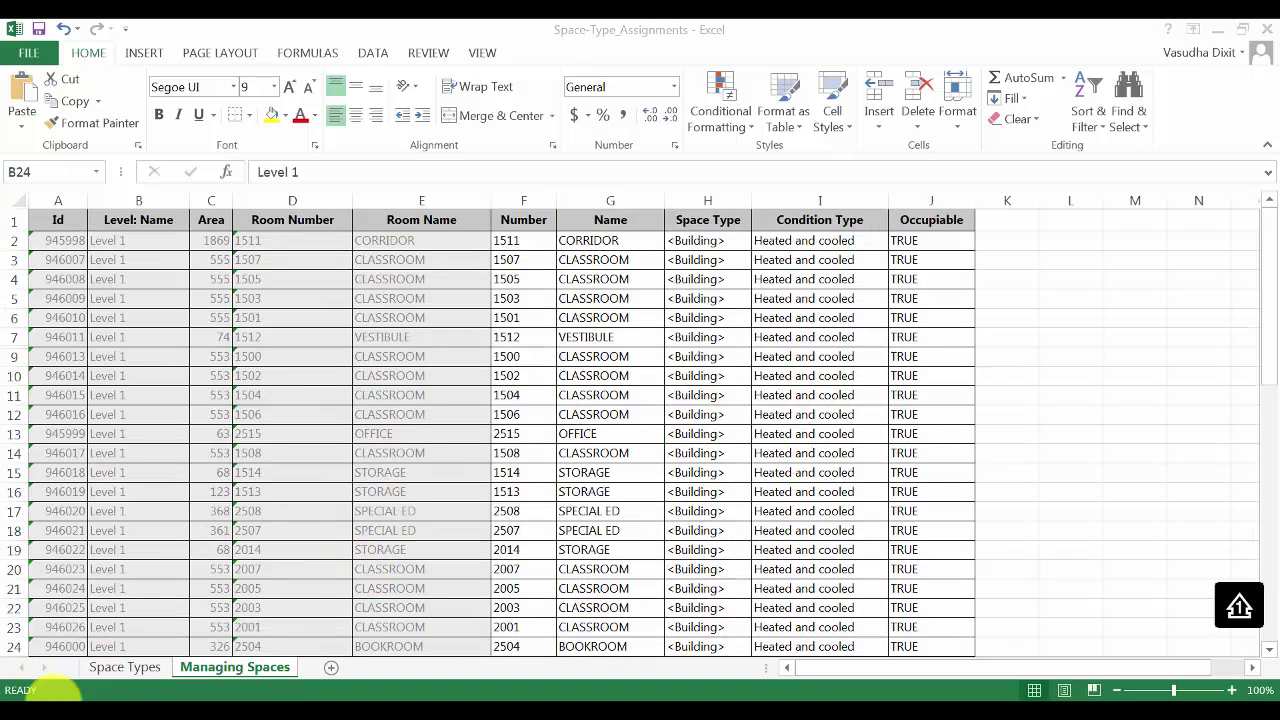
Check the Space Types sheet, then fill H2's <Building> value down the Space Type column.
click(143, 668)
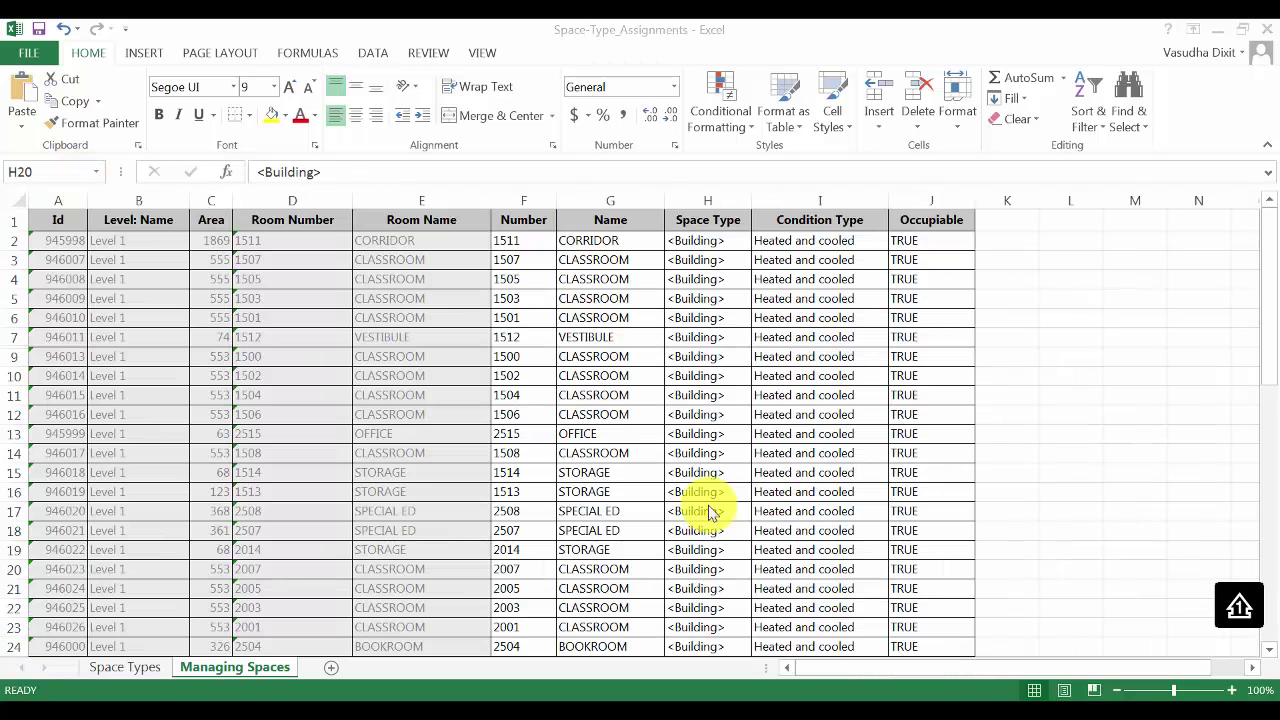
click(721, 241)
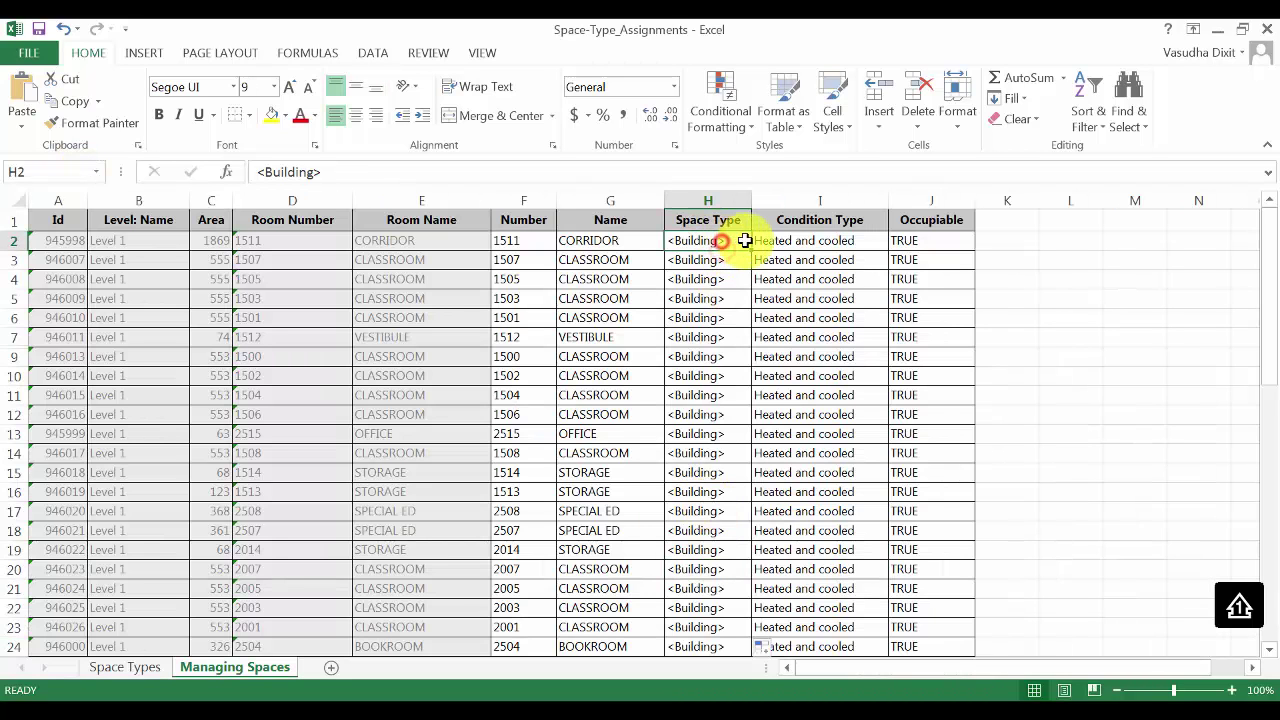
drag(750, 250, 714, 623)
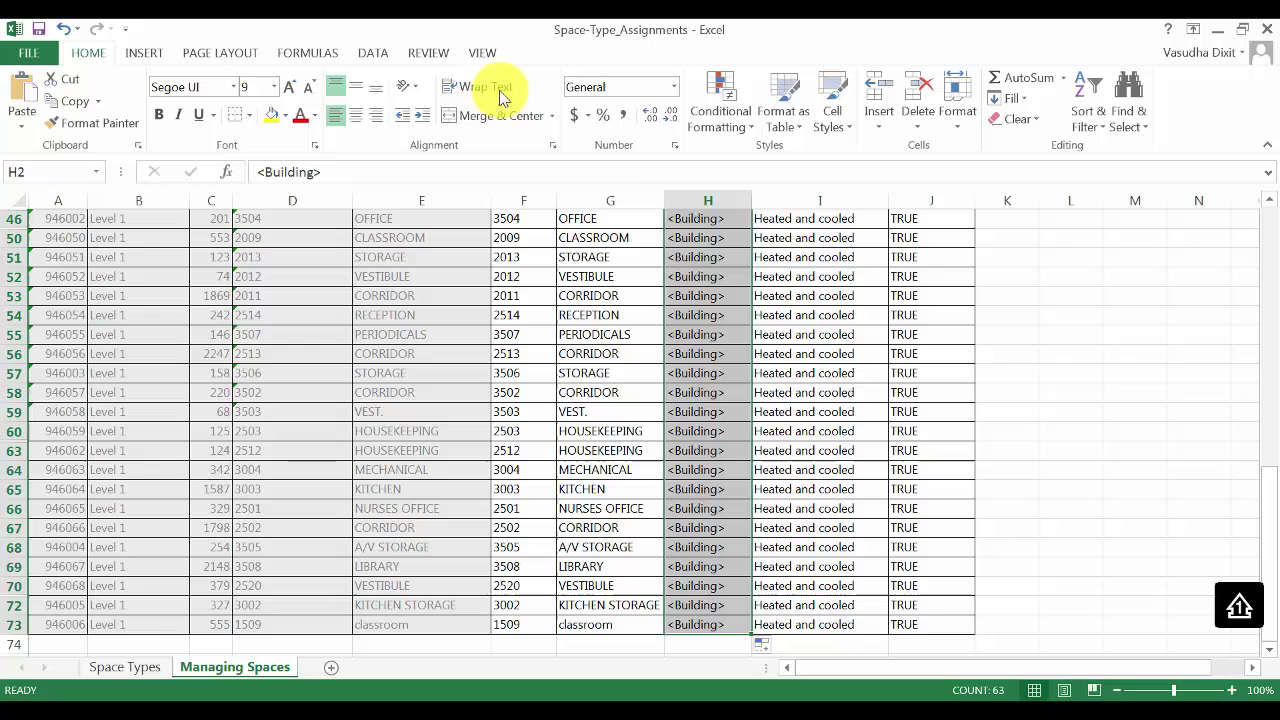
Add a List data validation with source =SpaceTypes to the Space Type column.
click(375, 55)
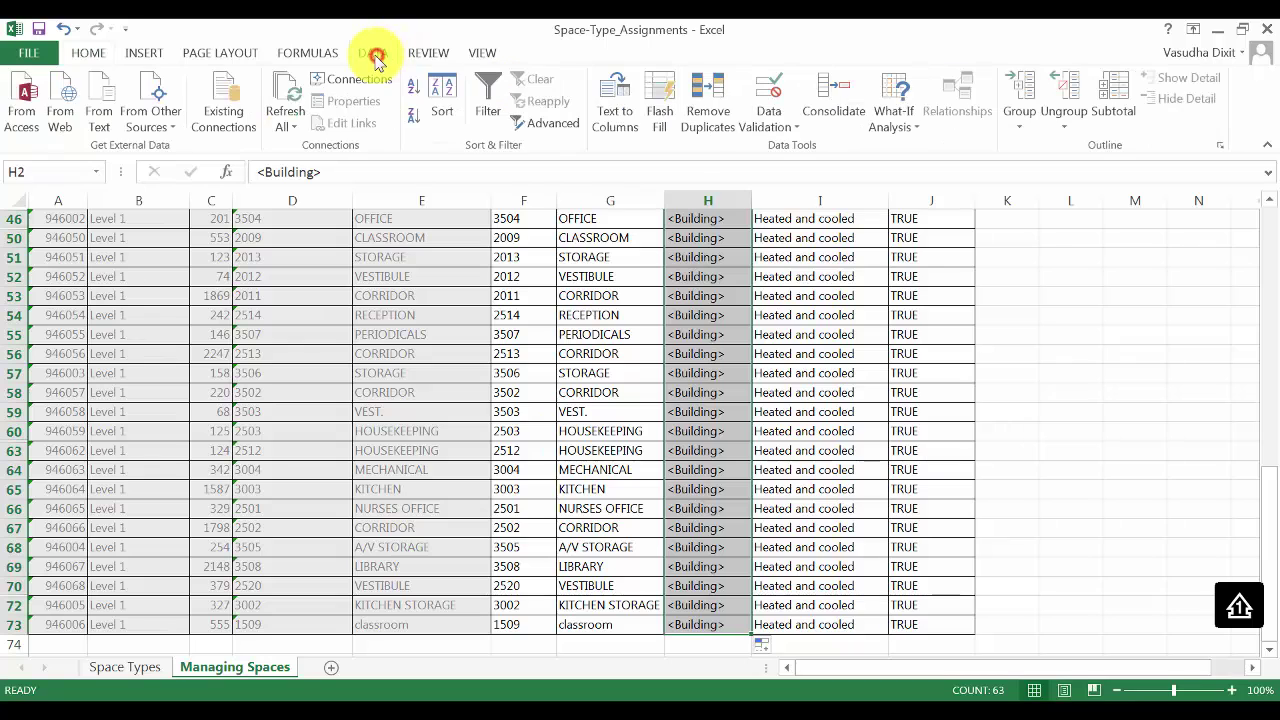
click(766, 122)
click(790, 148)
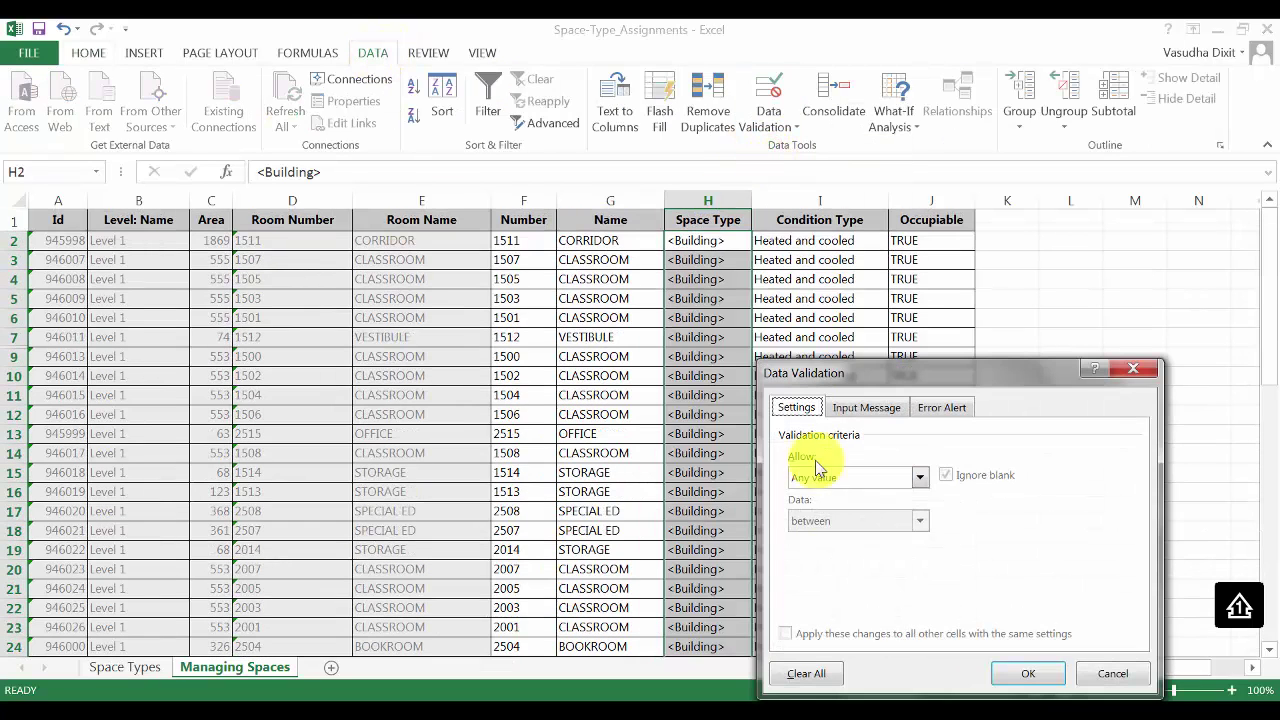
click(919, 479)
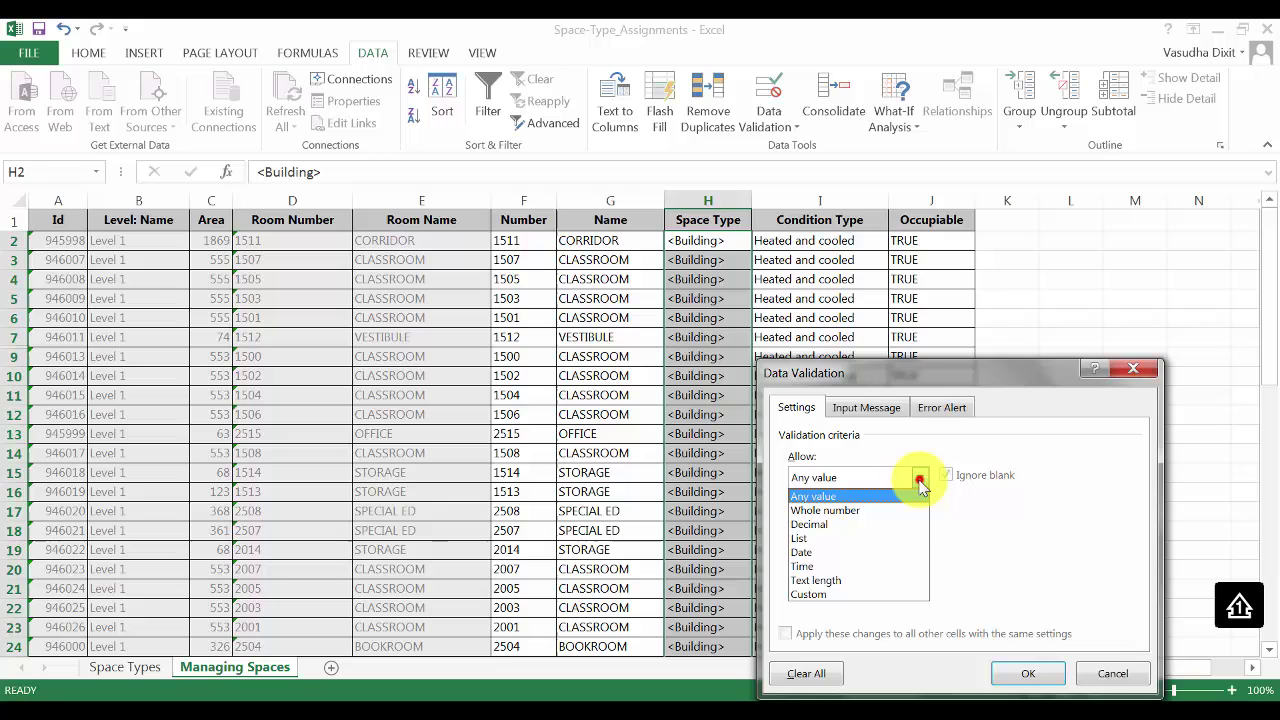
click(812, 540)
click(815, 563)
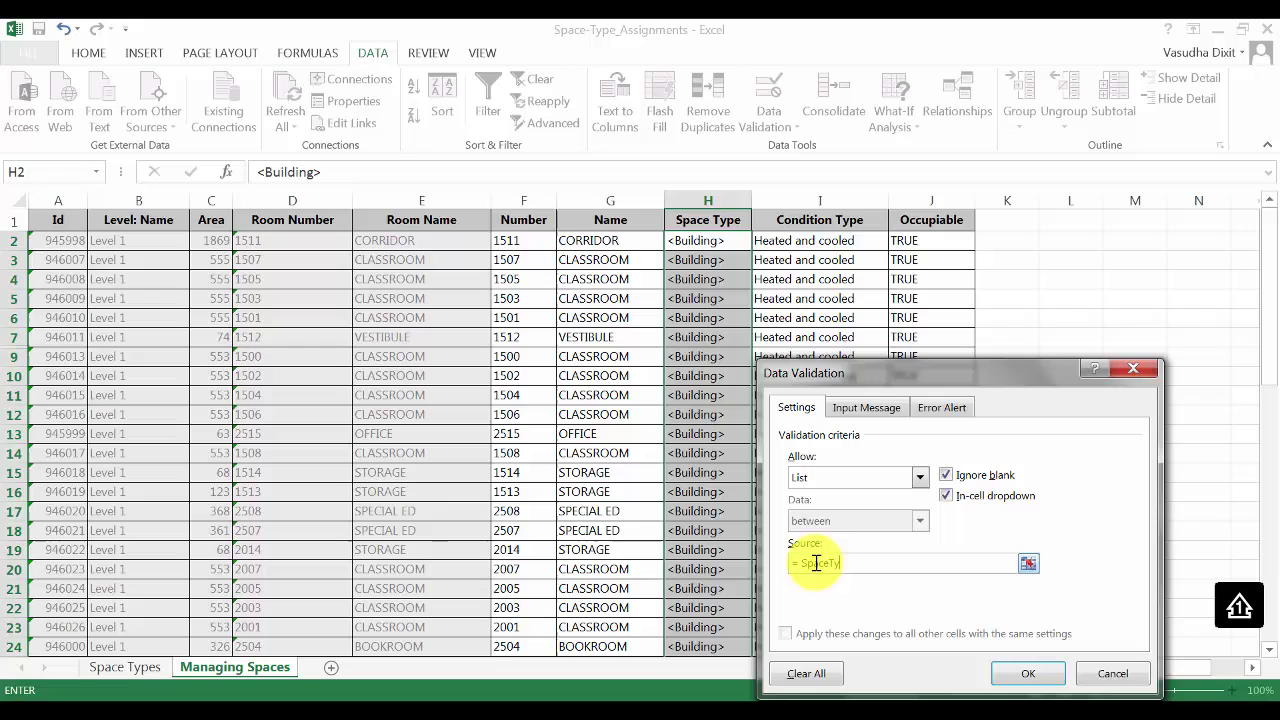
text(=SpaceTypes)
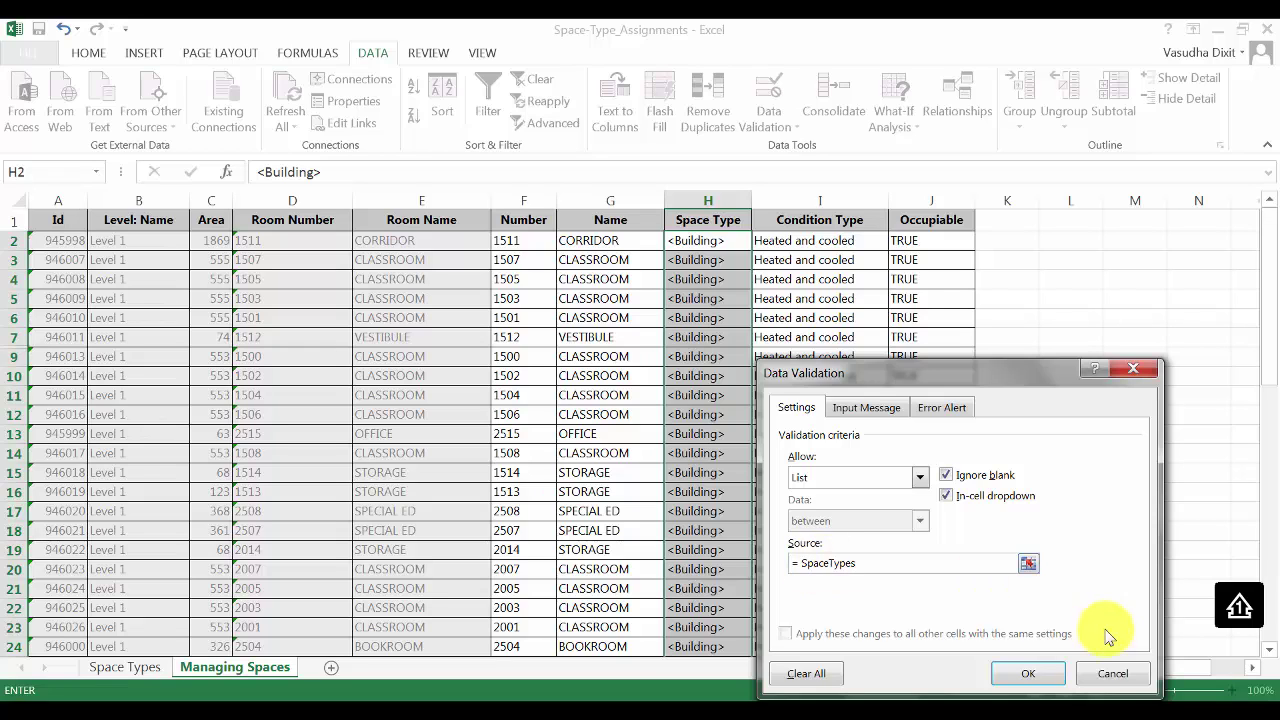
click(1028, 668)
click(730, 260)
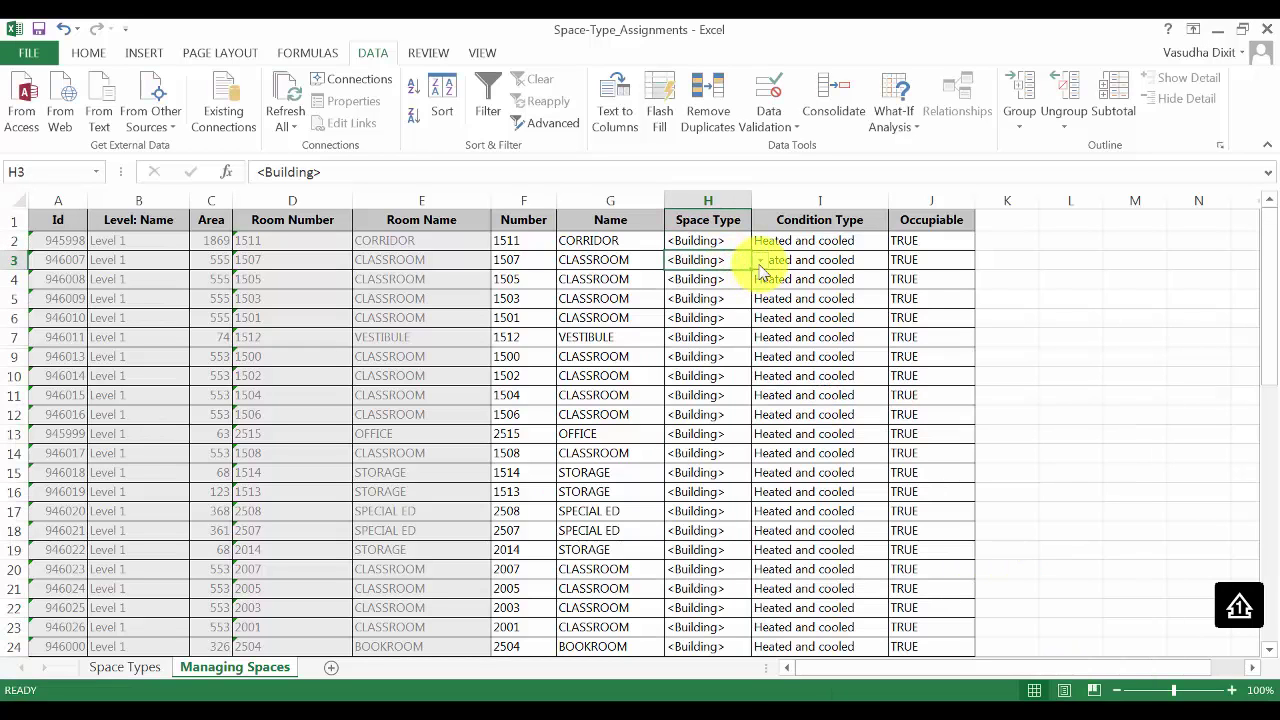
Set H3 to Classroom/Lecture/Training from the dropdown and fill it down through H6.
click(760, 260)
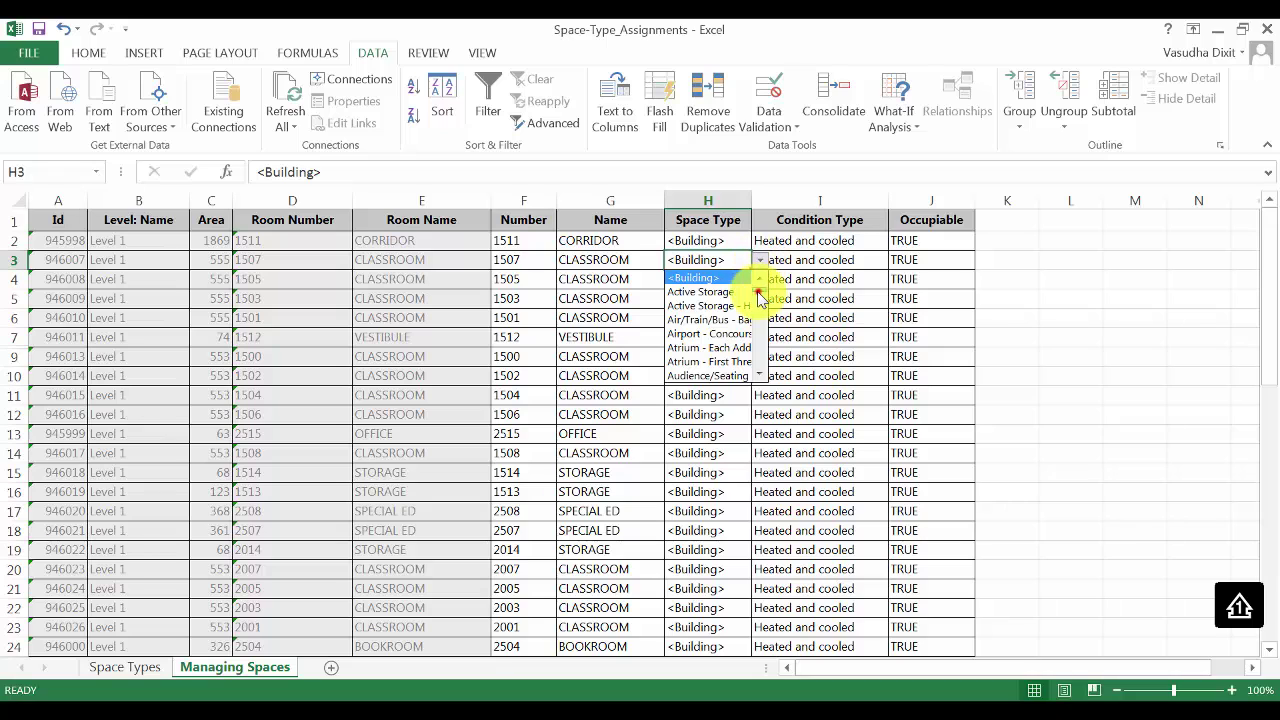
scroll(757, 297, down, 3)
key(Escape)
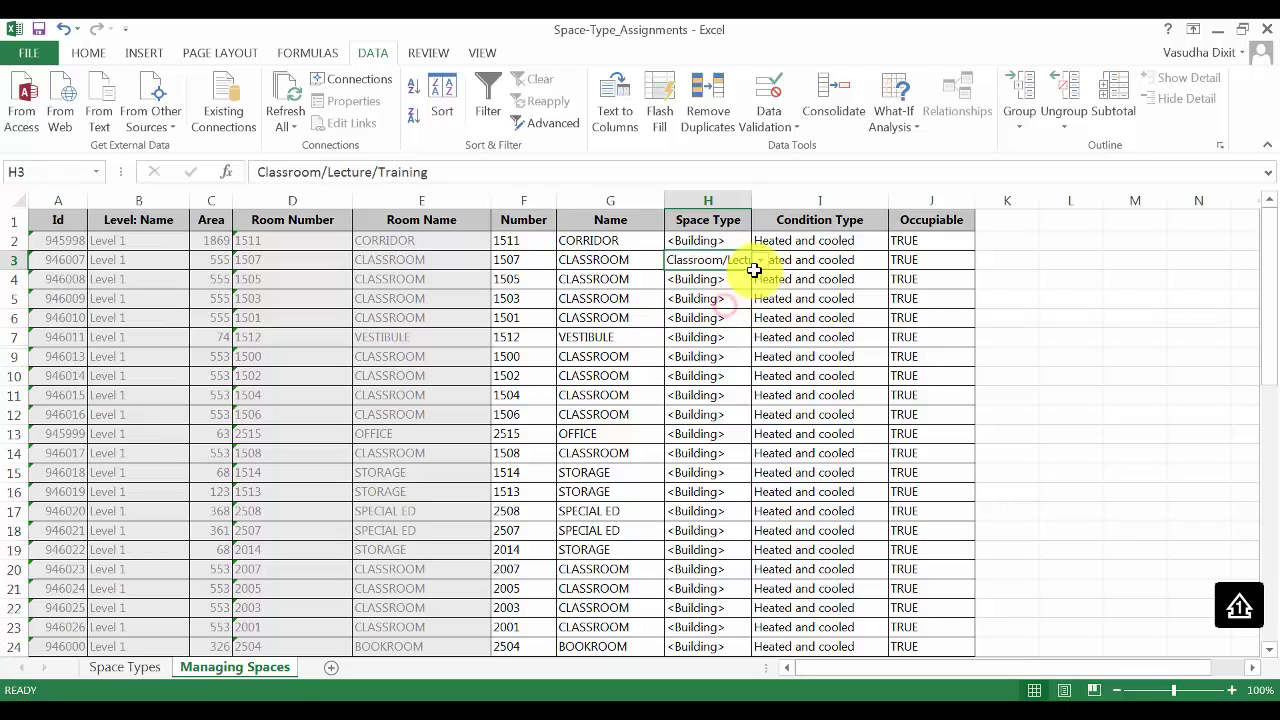
drag(751, 269, 748, 321)
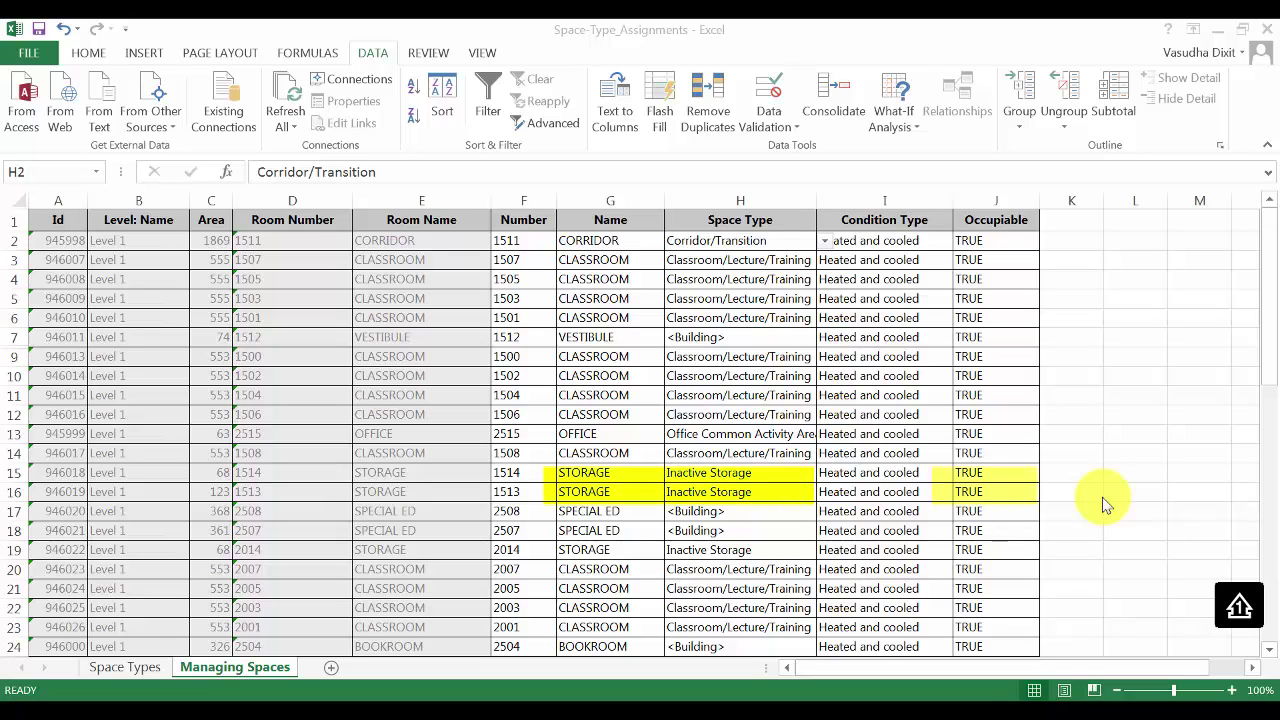
Set Occupiable to FALSE for storage rooms 1514, 1513 and 2014.
click(989, 470)
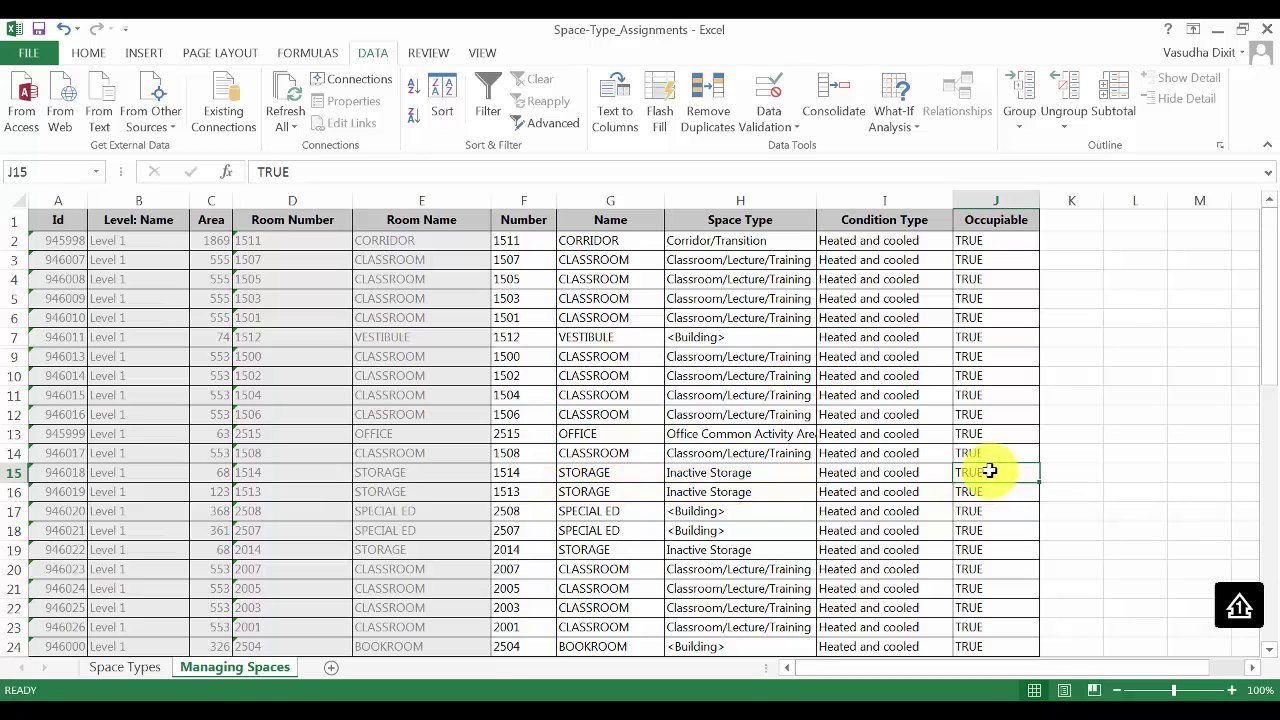
text(False)
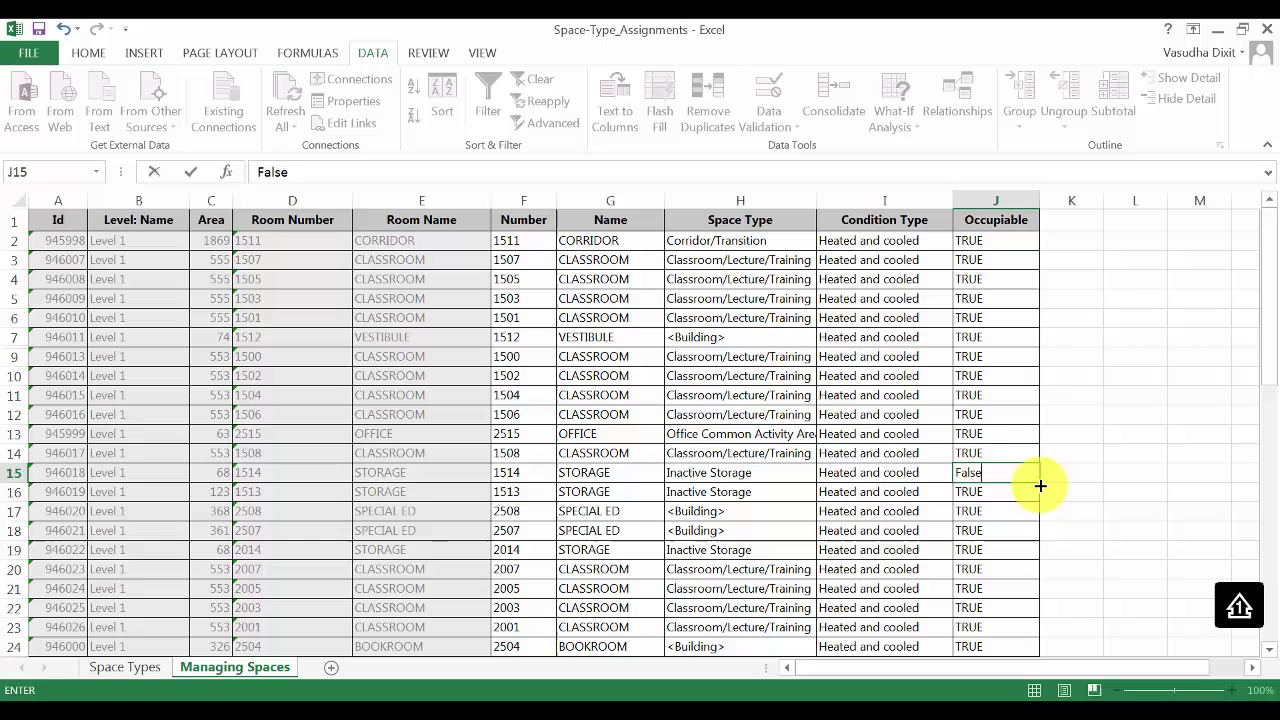
mouse_move(1038, 481)
mouse_down()
mouse_move(1038, 513)
mouse_move(1037, 500)
mouse_up()
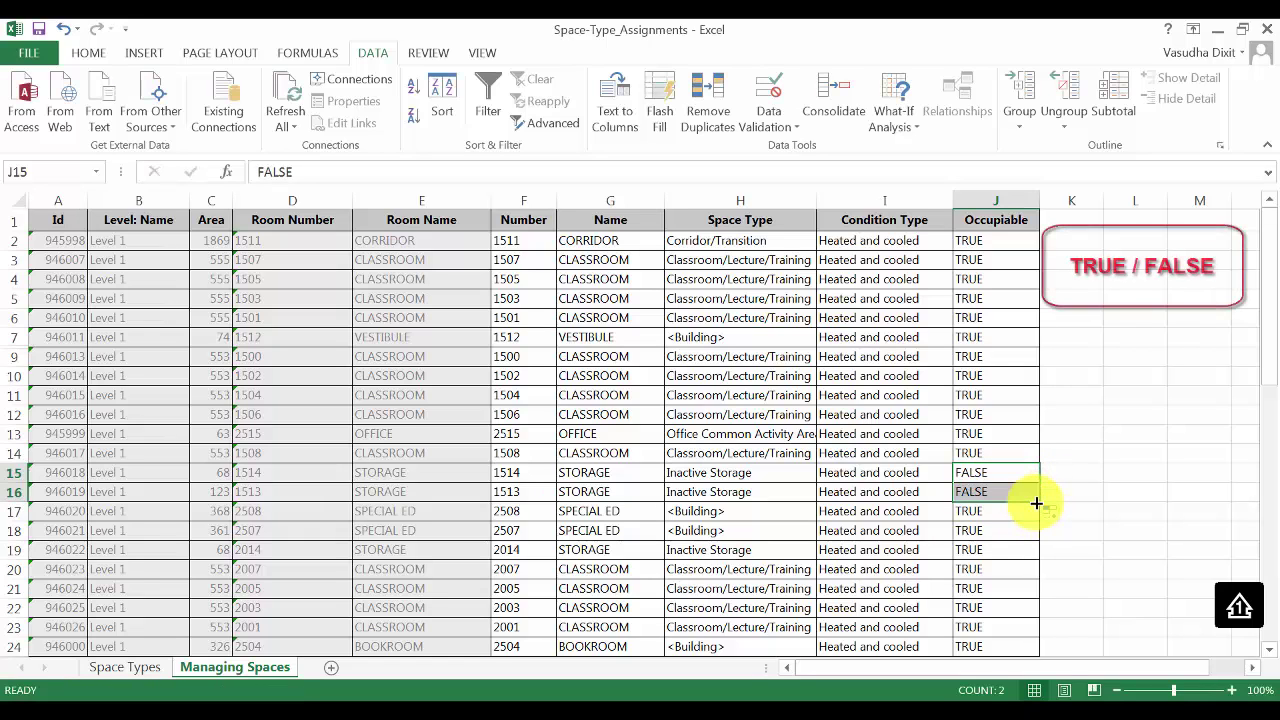
key(F2)
click(987, 548)
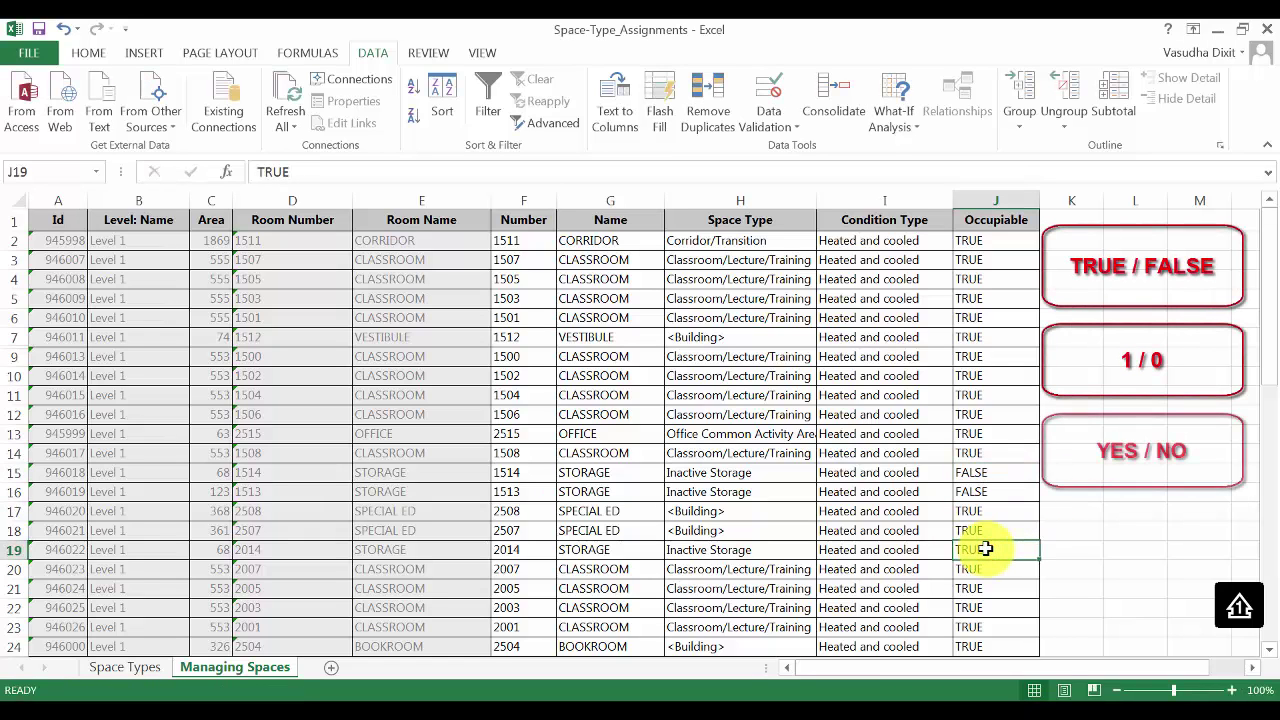
text(False)
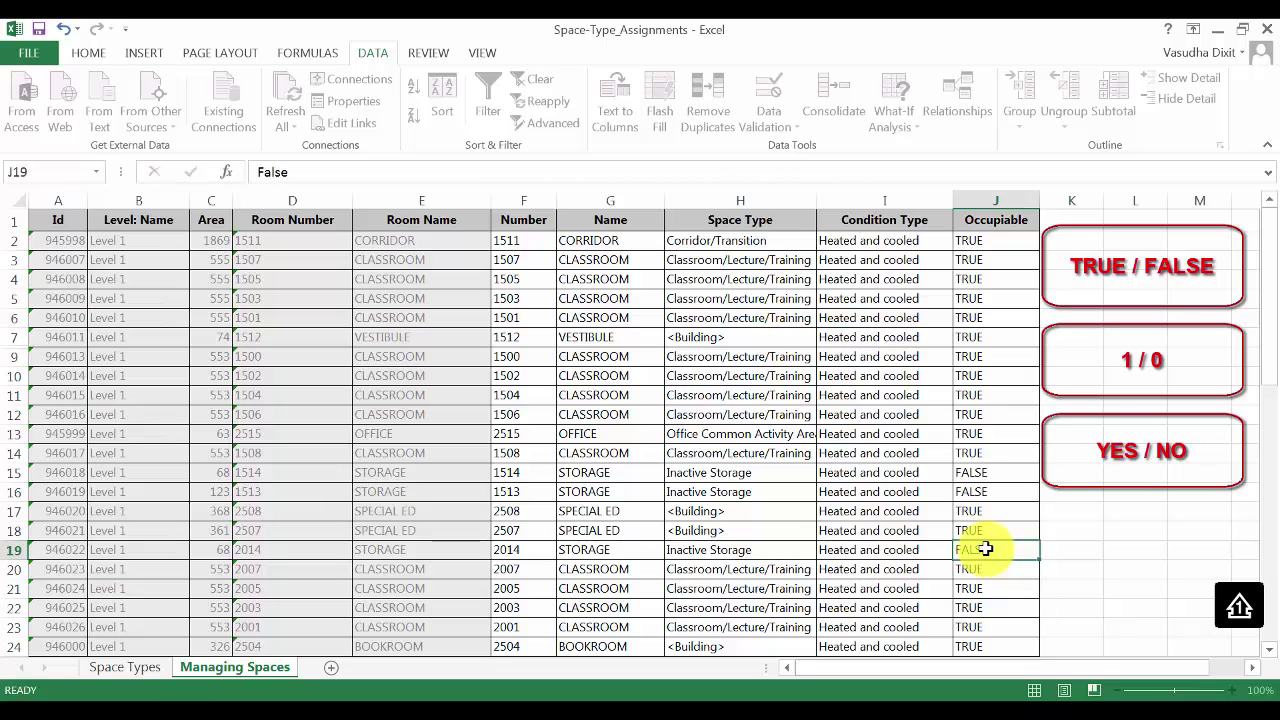
key(Return)
click(40, 30)
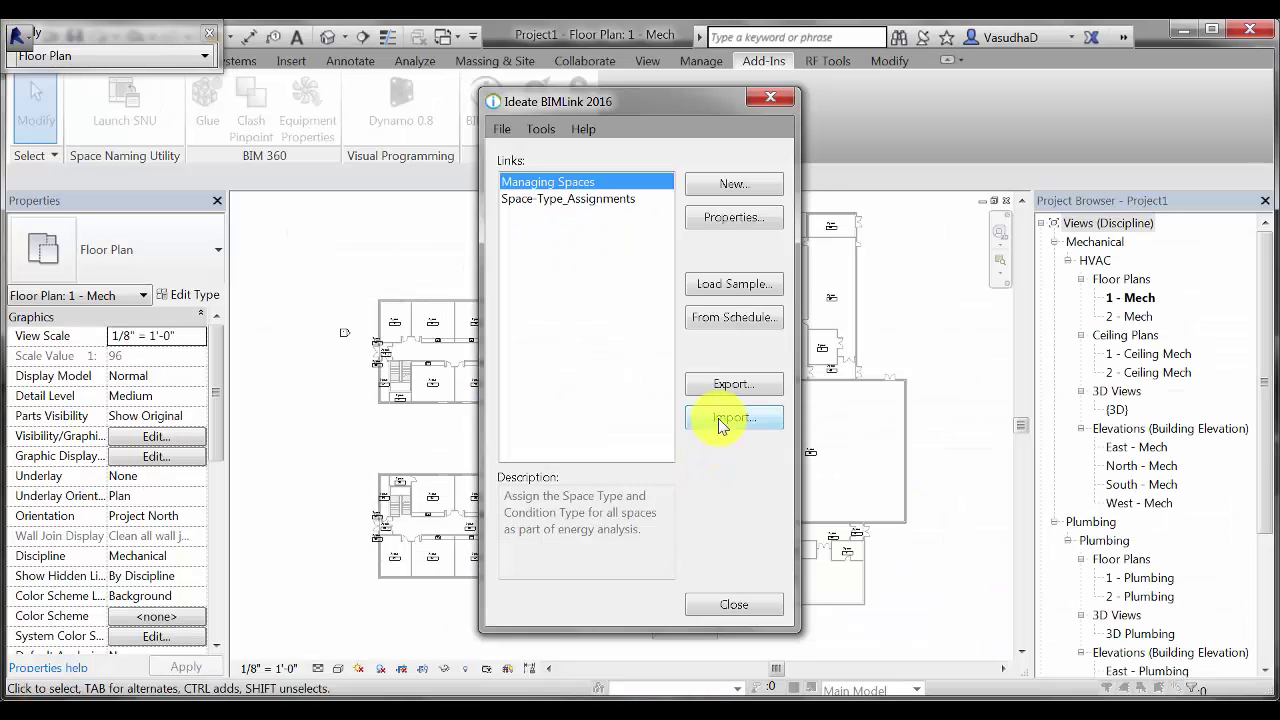
Import Space-Type_Assignments.xlsx through BIMLink, review the Space Type column in the preview, and apply it.
click(720, 420)
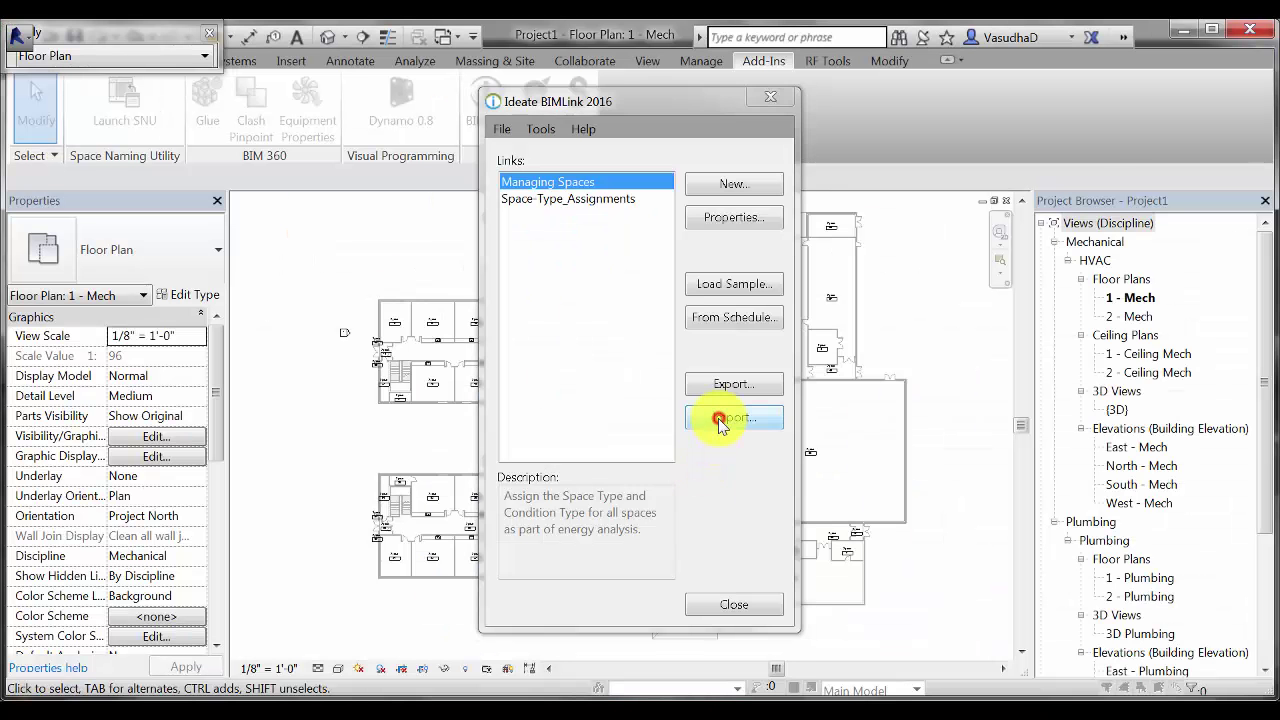
click(614, 211)
click(958, 584)
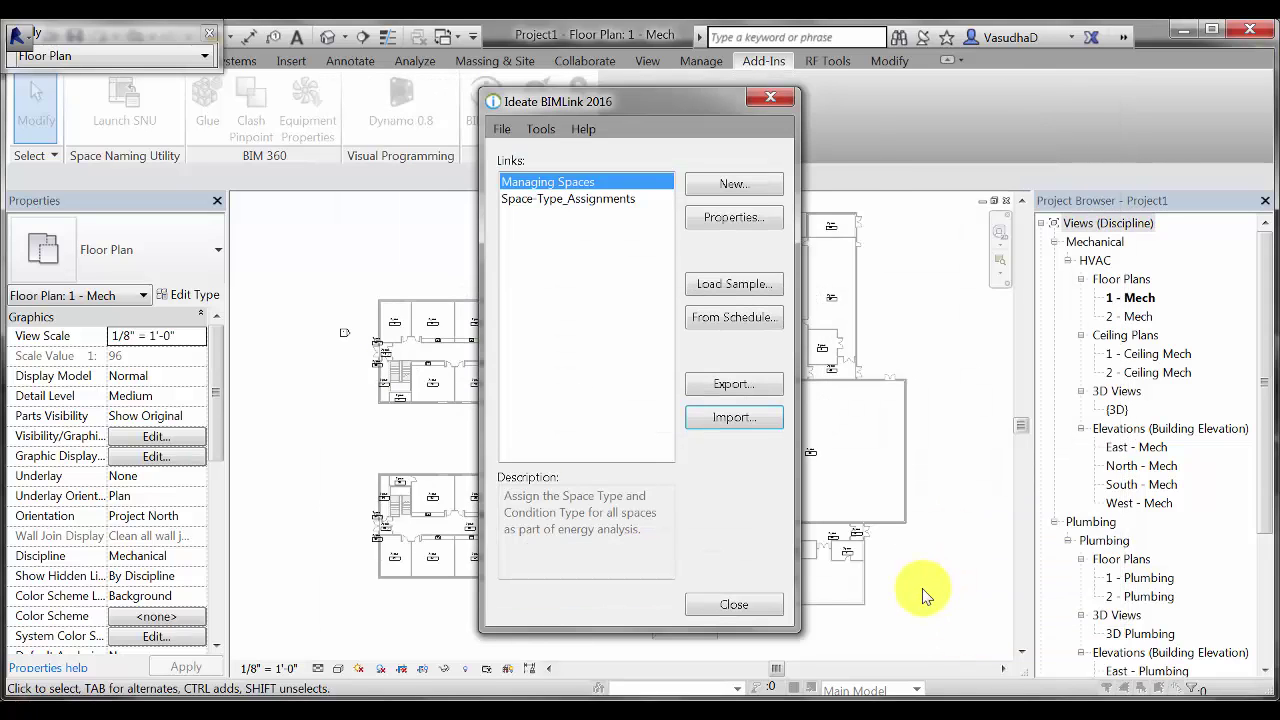
drag(870, 593, 1165, 598)
drag(809, 137, 739, 120)
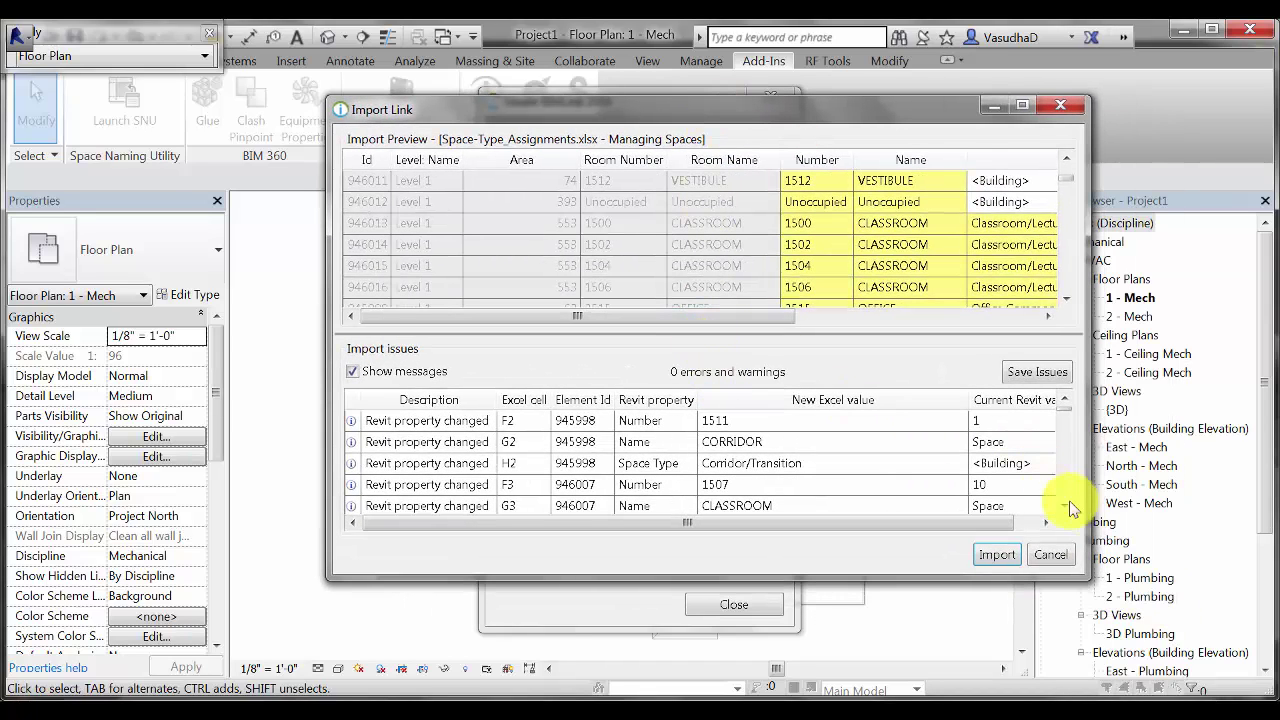
drag(1089, 500, 1154, 498)
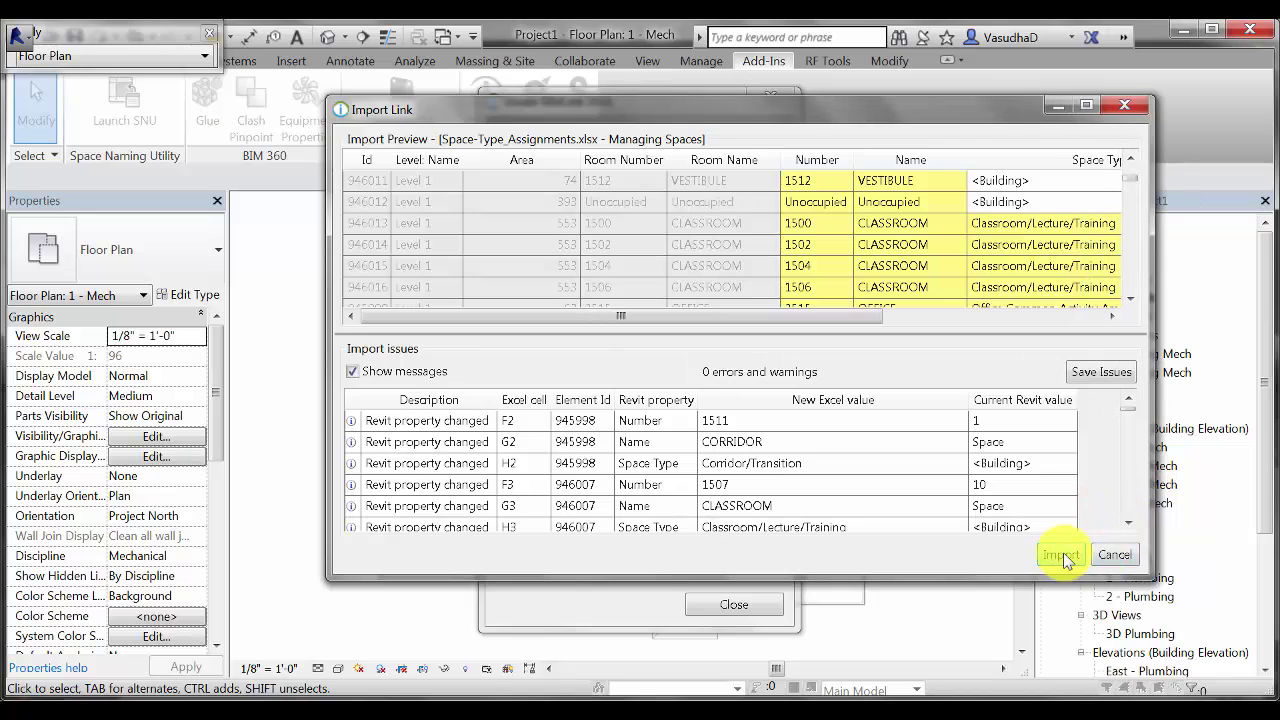
click(1062, 556)
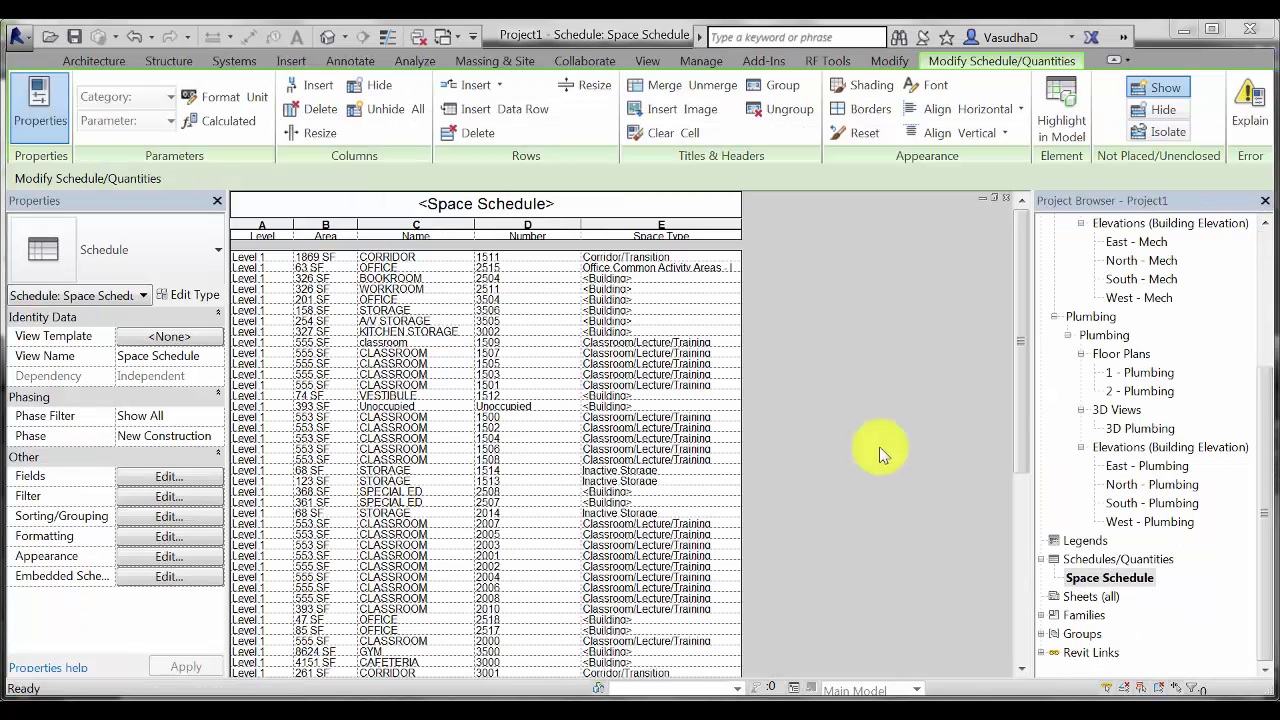